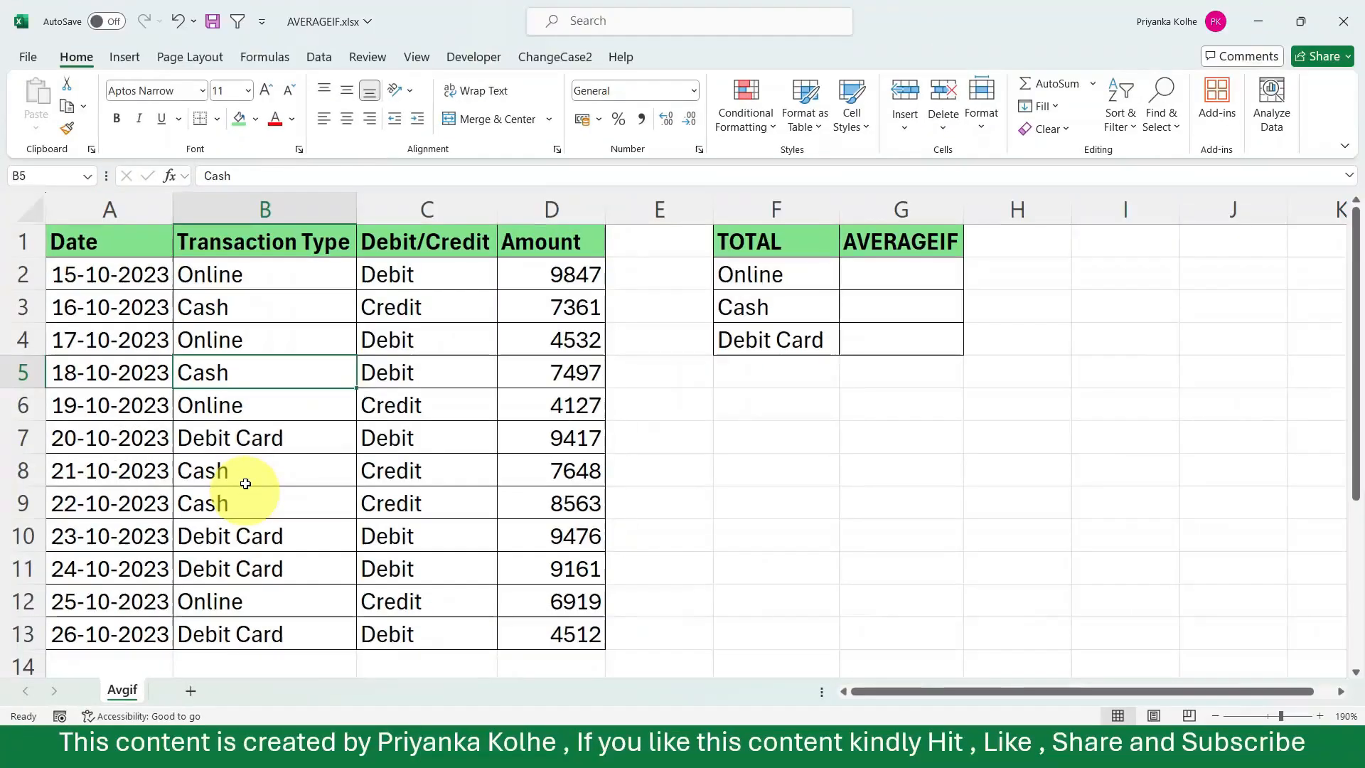
{"action": "left_click", "coordinate": [186, 62]}
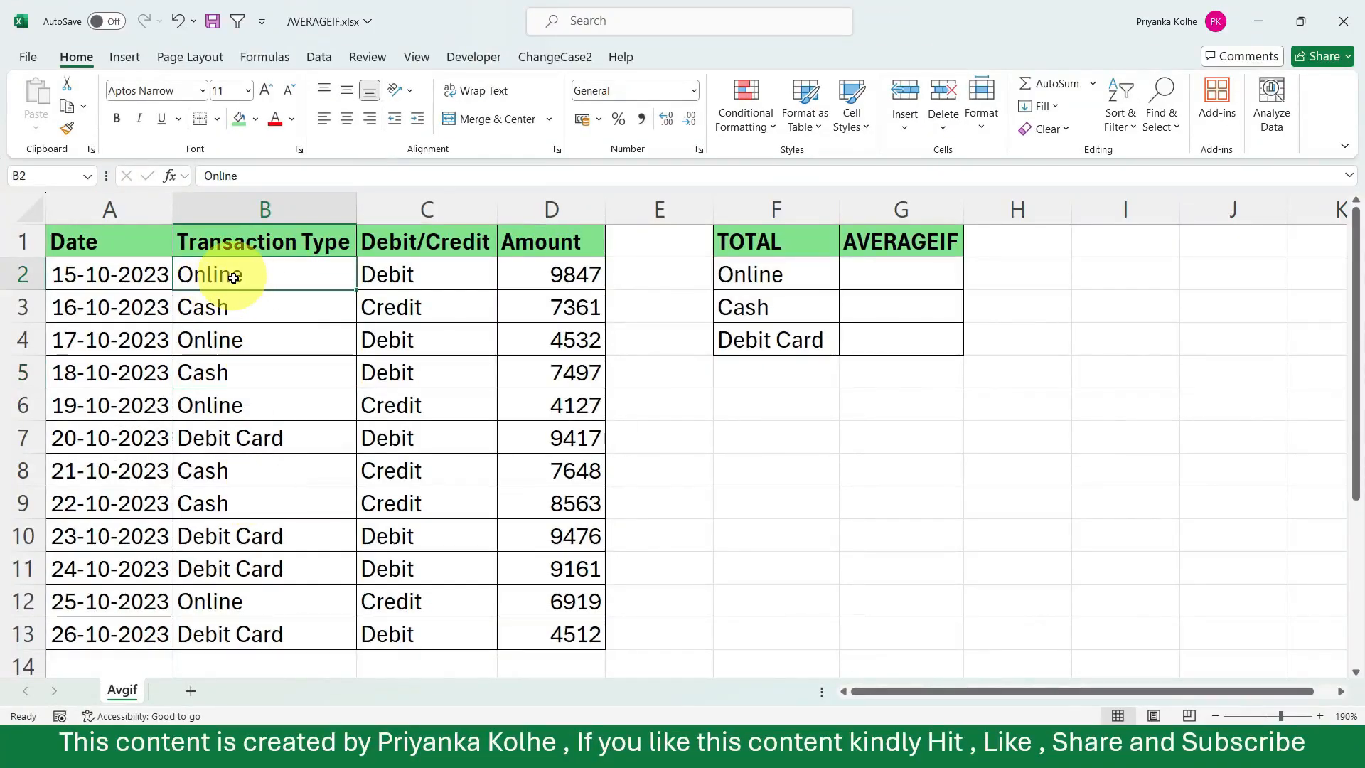
{"action": "left_click", "coordinate": [213, 405]}
{"action": "left_click", "coordinate": [208, 346]}
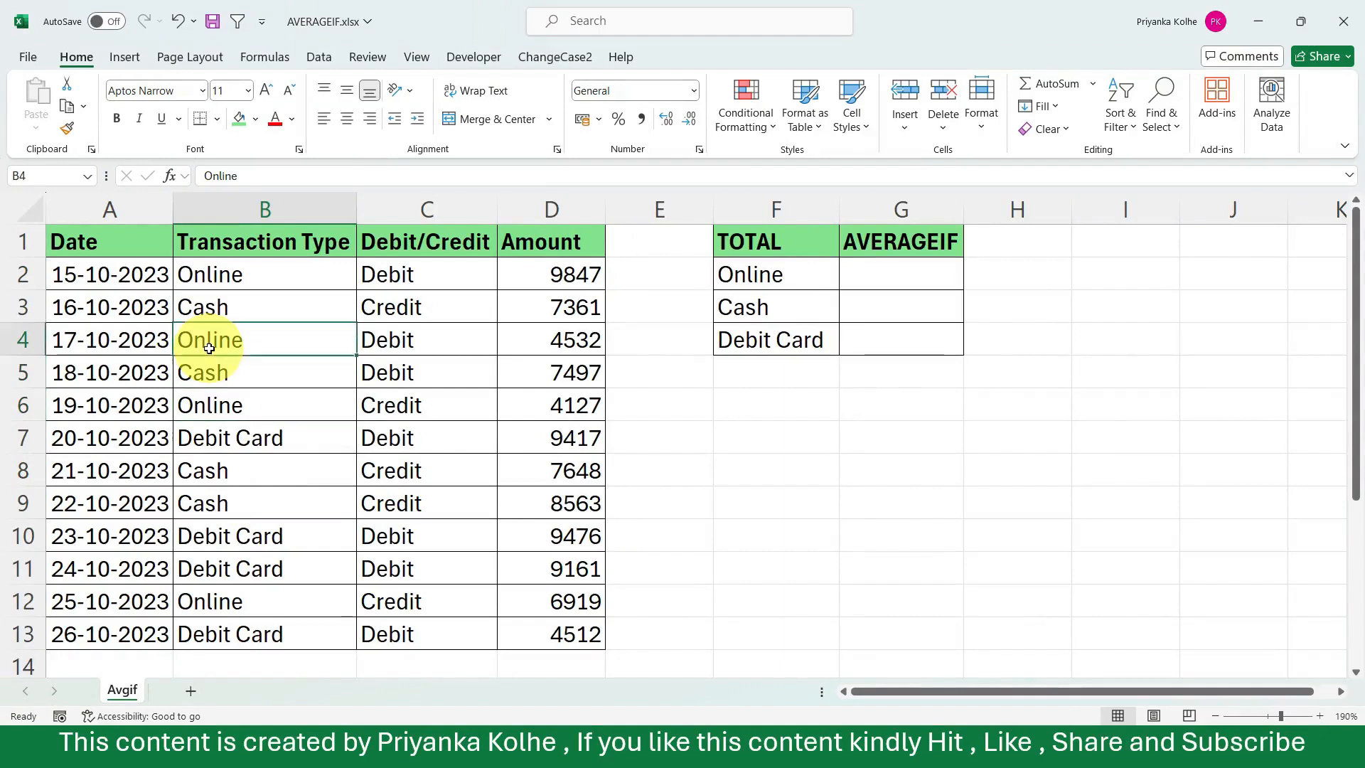
{"action": "left_click", "coordinate": [196, 597]}
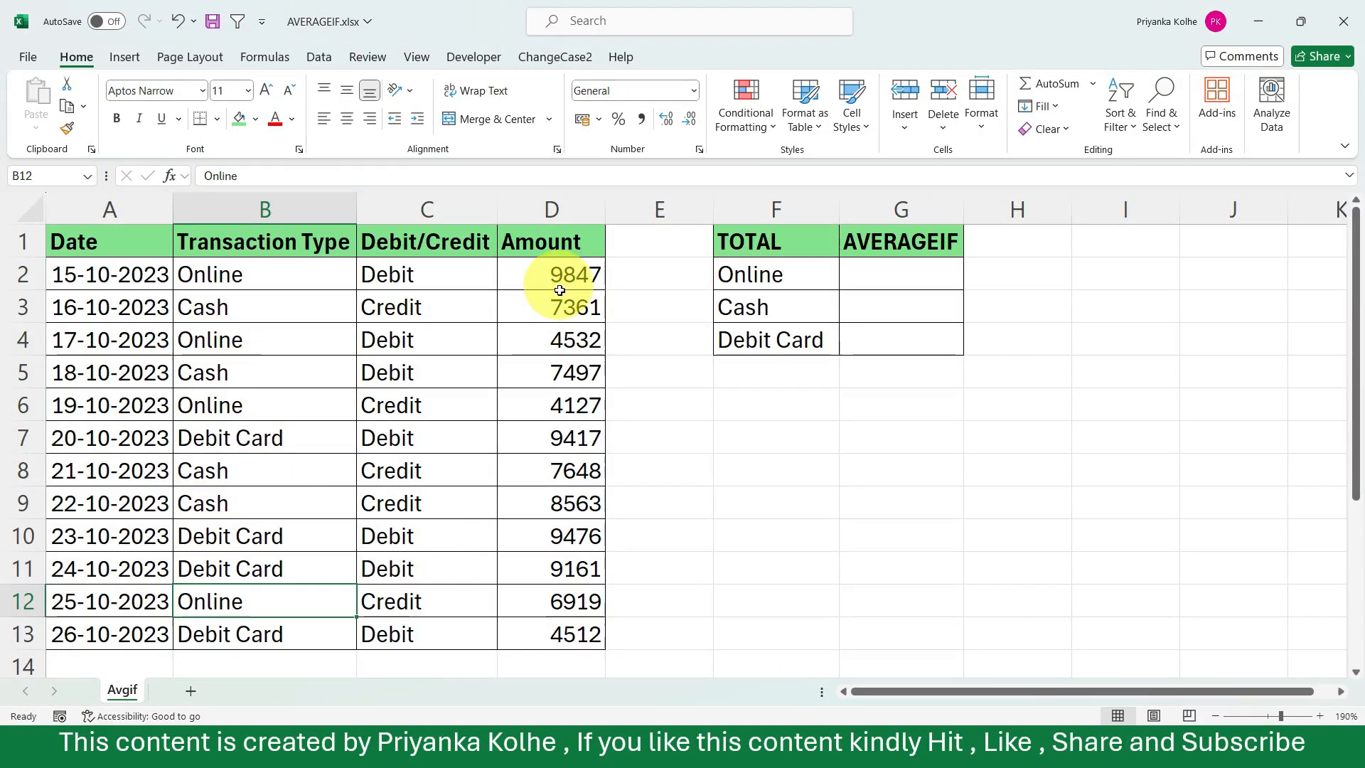
Start an AVERAGEIF formula in cell G2, in the Online row of the summary table.
{"action": "left_click", "coordinate": [932, 271]}
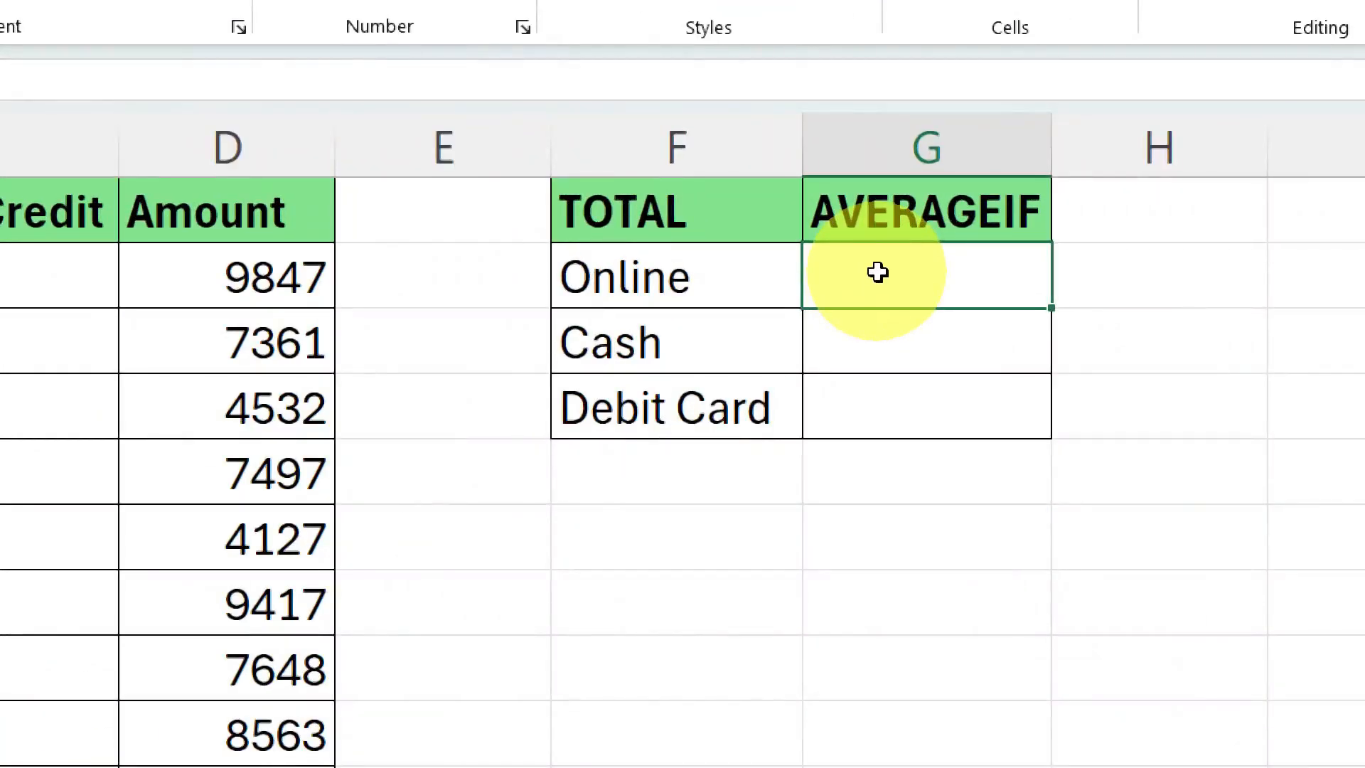
{"action": "type", "text": "=aver"}
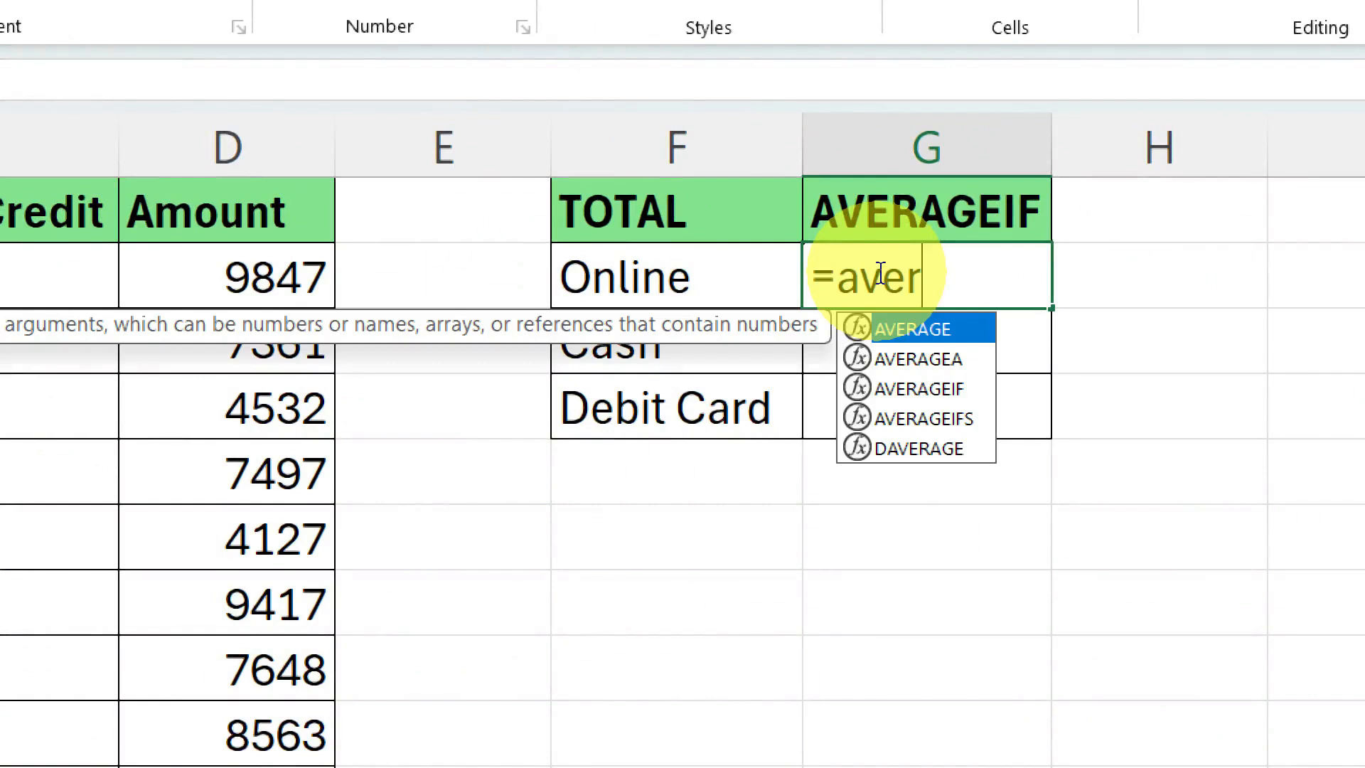
{"action": "key", "text": "Down"}
{"action": "key", "text": "Down"}
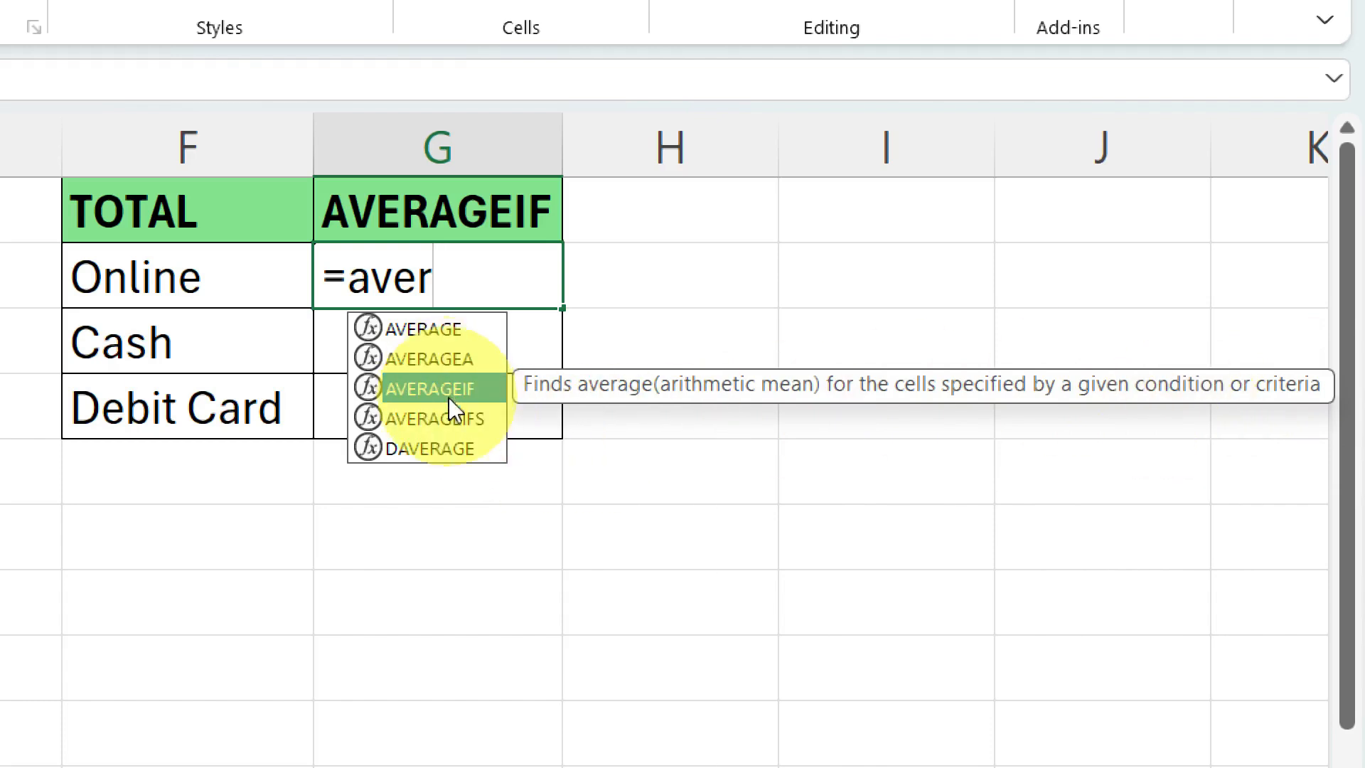
{"action": "left_click", "coordinate": [450, 416]}
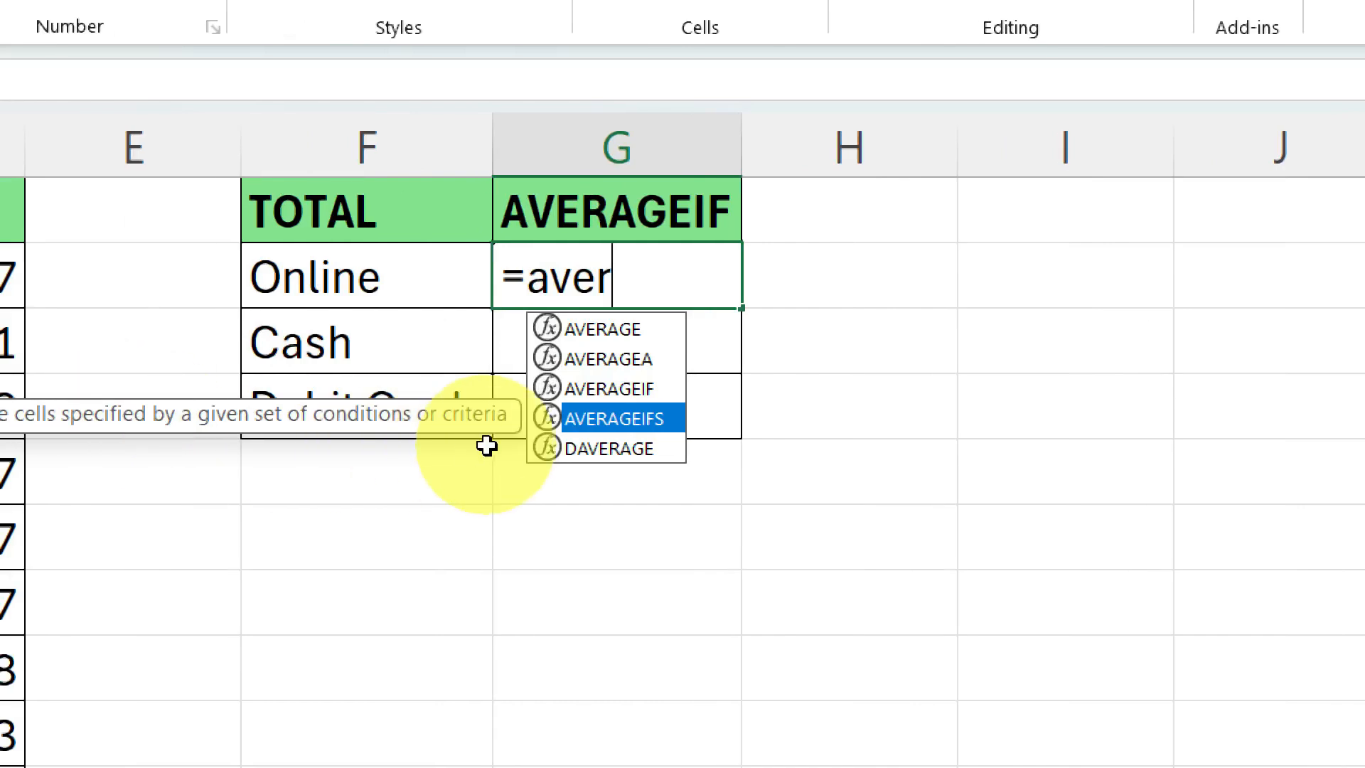
{"action": "key", "text": "Up"}
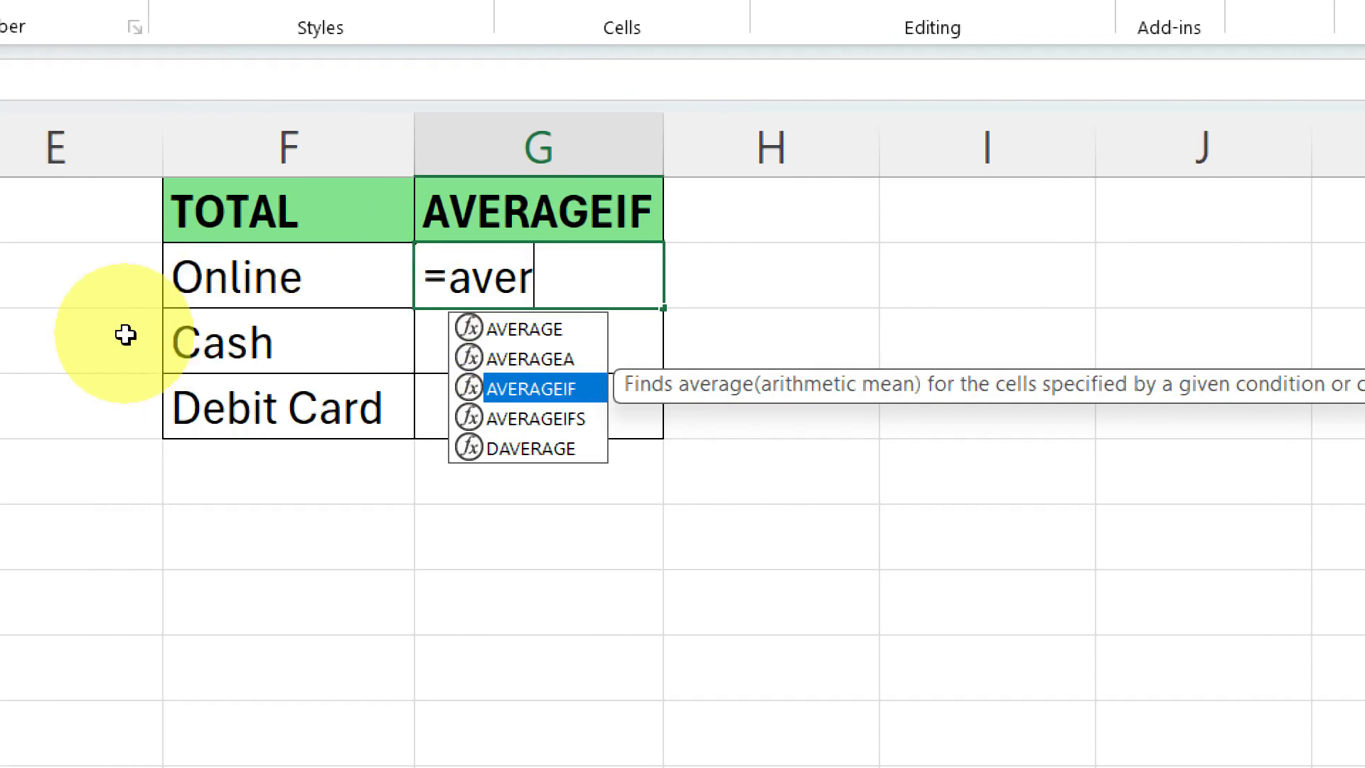
{"action": "double_click", "coordinate": [591, 387]}
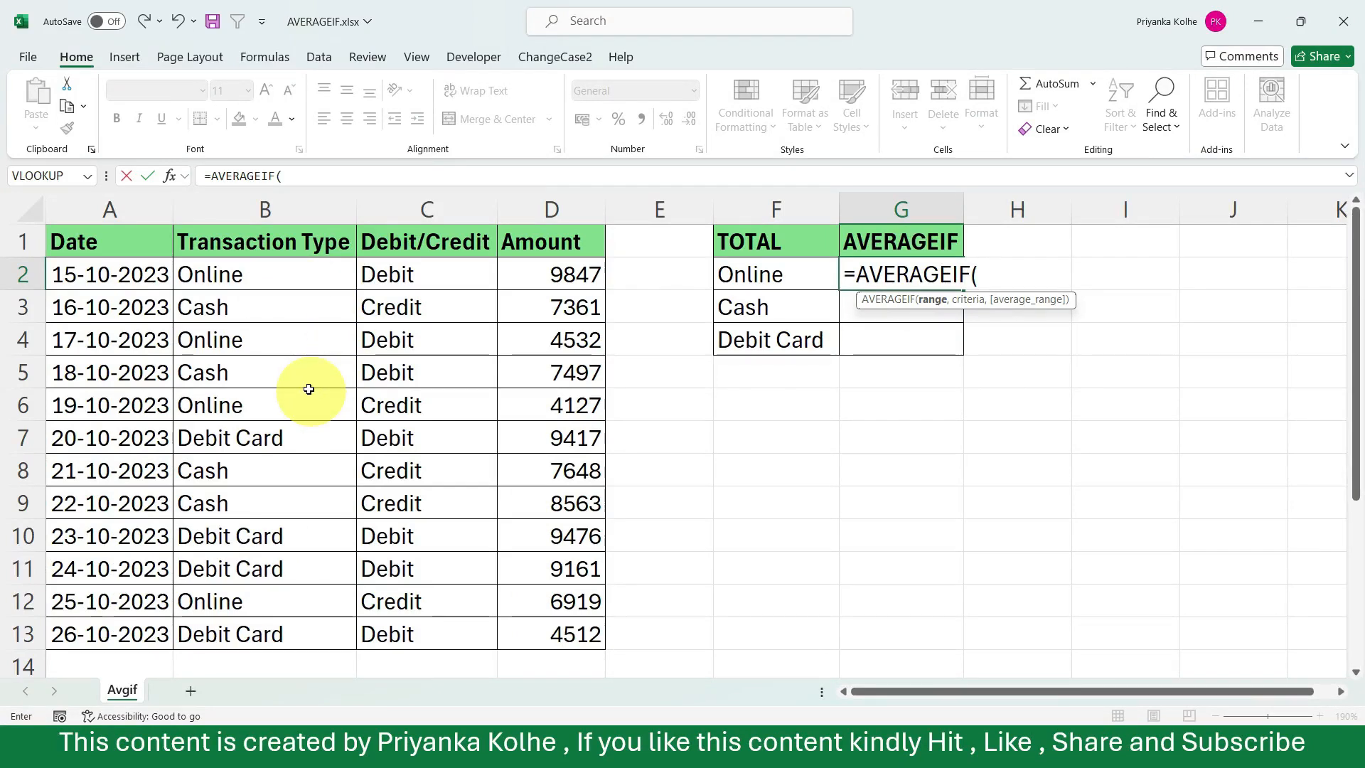
Set the formula's range to the Transaction Type cells B1:B13 and its criteria to the Online cell F2.
{"action": "left_click", "coordinate": [217, 215]}
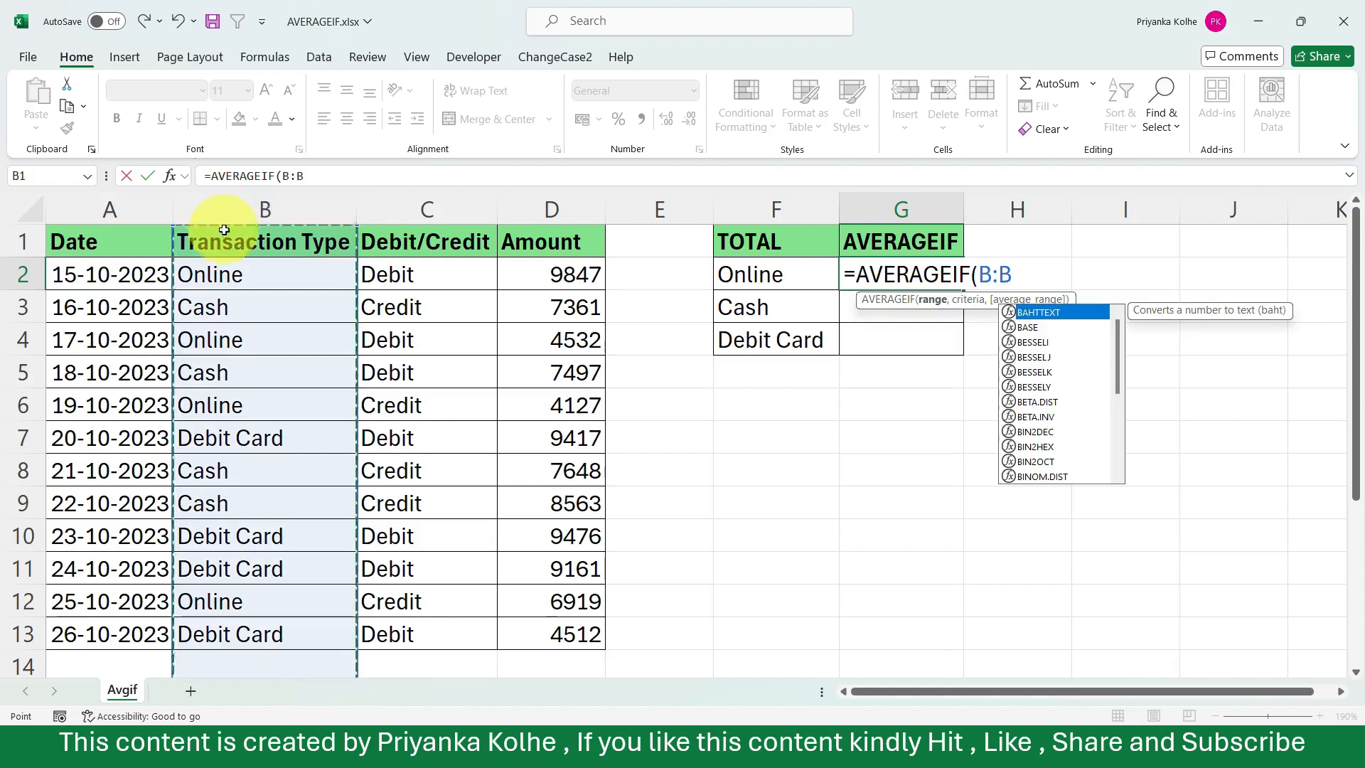
{"action": "left_click_drag", "start_coordinate": [207, 242], "coordinate": [259, 634]}
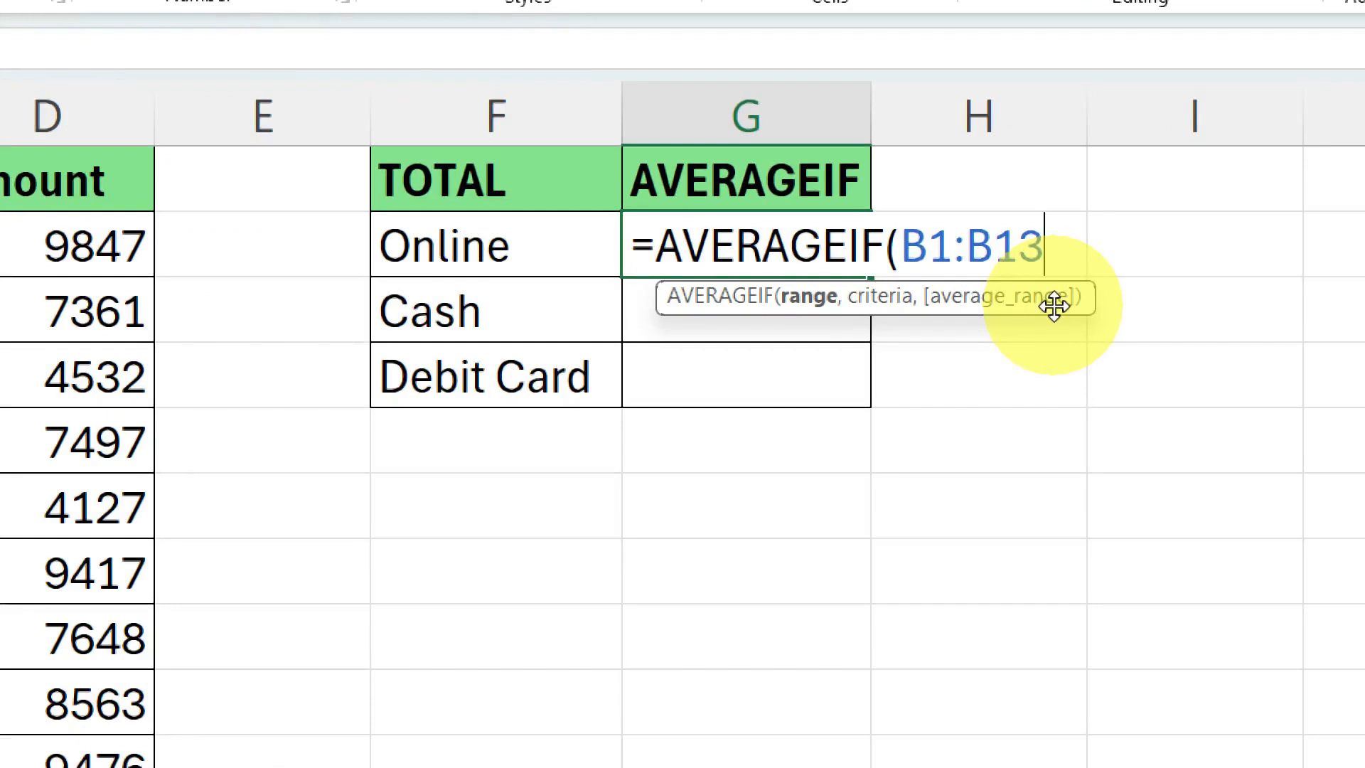
{"action": "type", "text": ","}
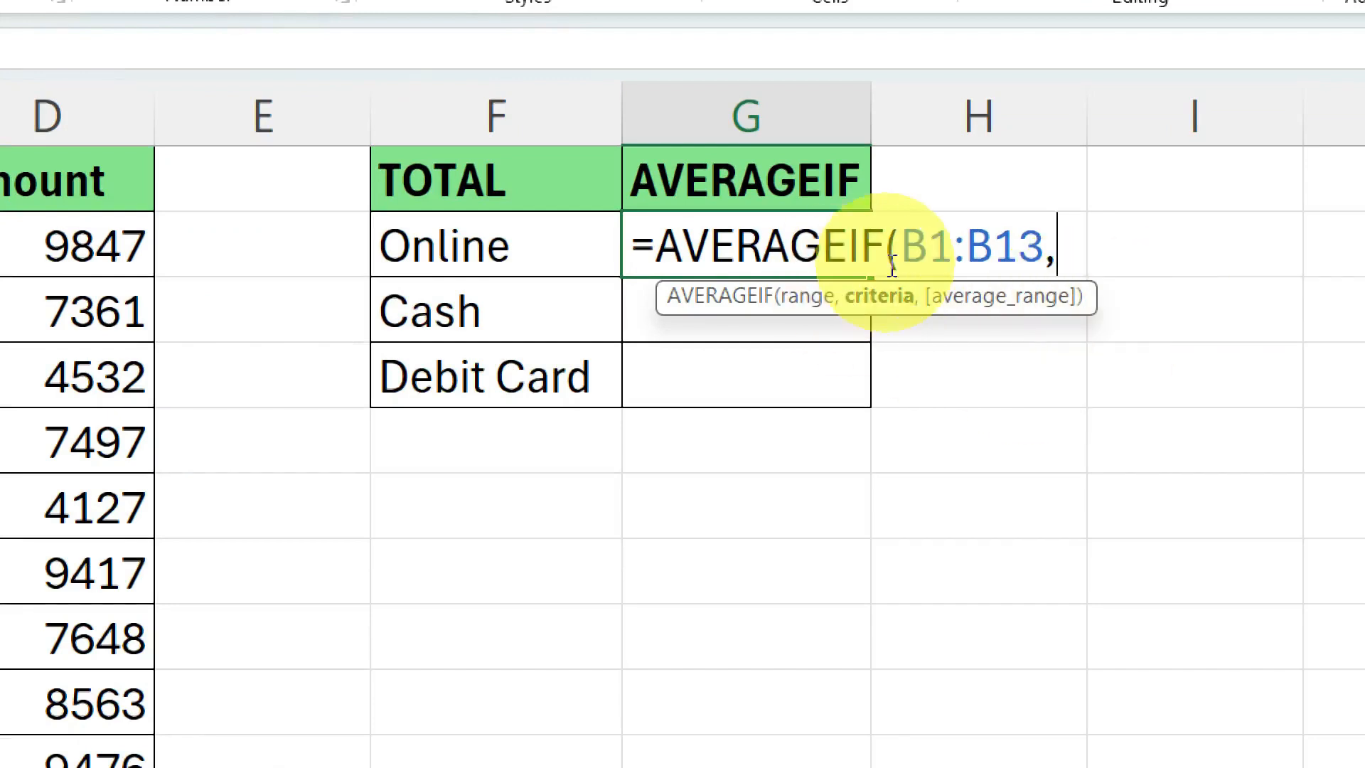
{"action": "left_click", "coordinate": [443, 244]}
{"action": "type", "text": ","}
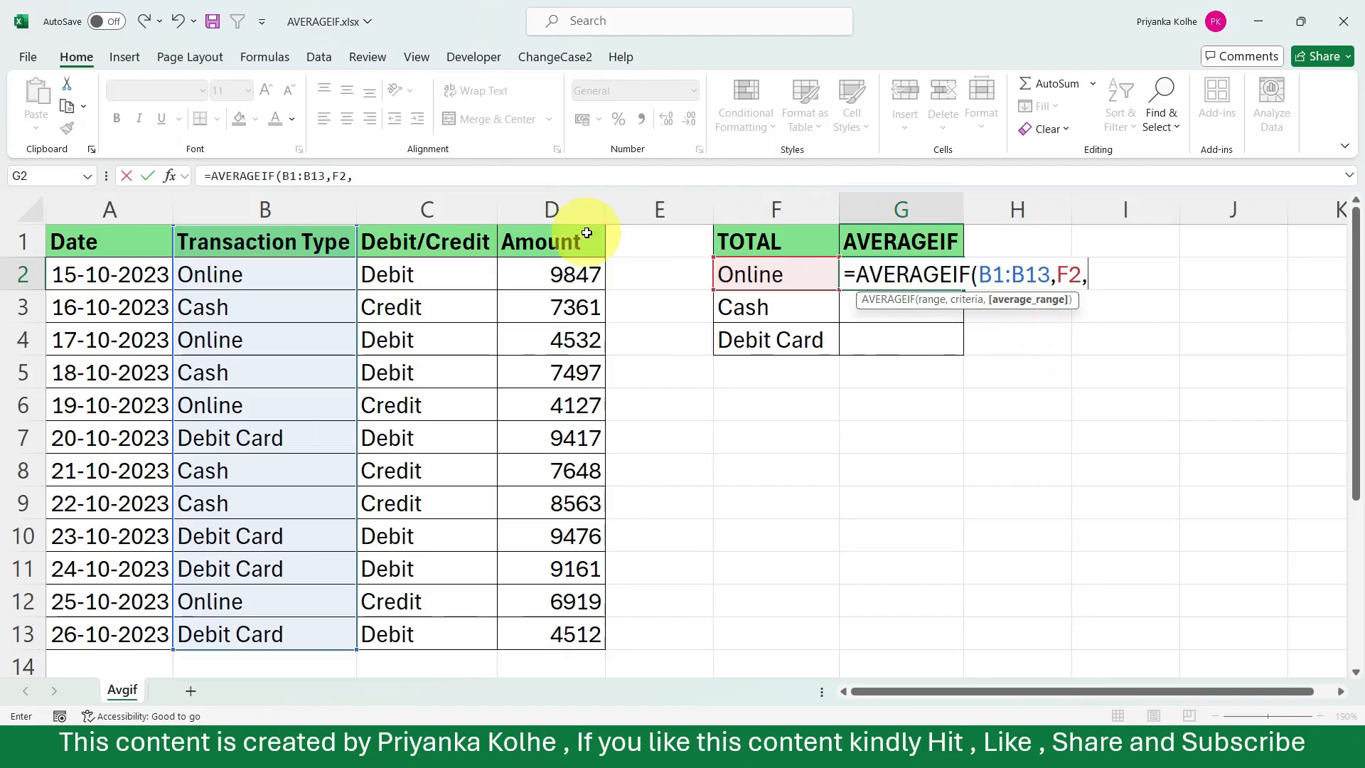
Set the average range to the Amount cells D1:D13, complete the formula and select cell G2.
{"action": "left_click", "coordinate": [560, 236]}
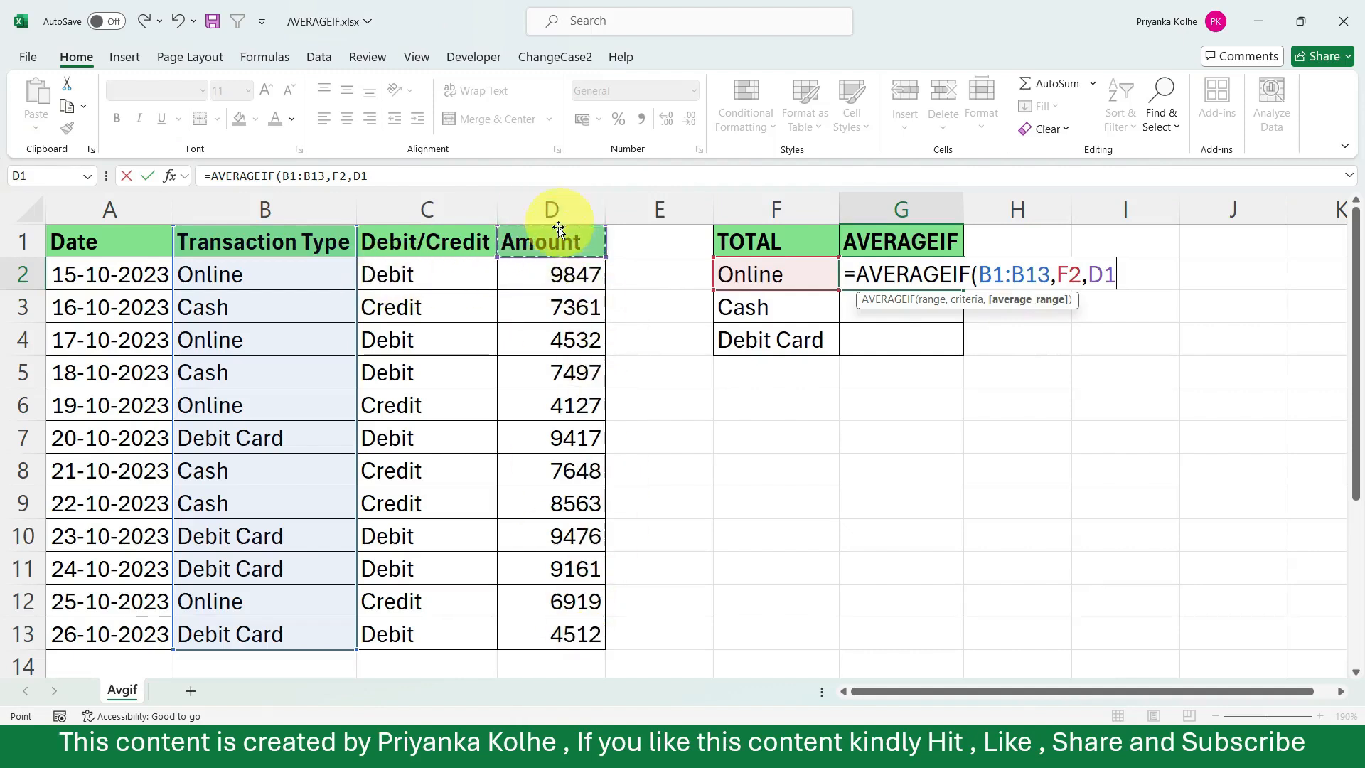
{"action": "left_click_drag", "start_coordinate": [549, 243], "coordinate": [577, 632]}
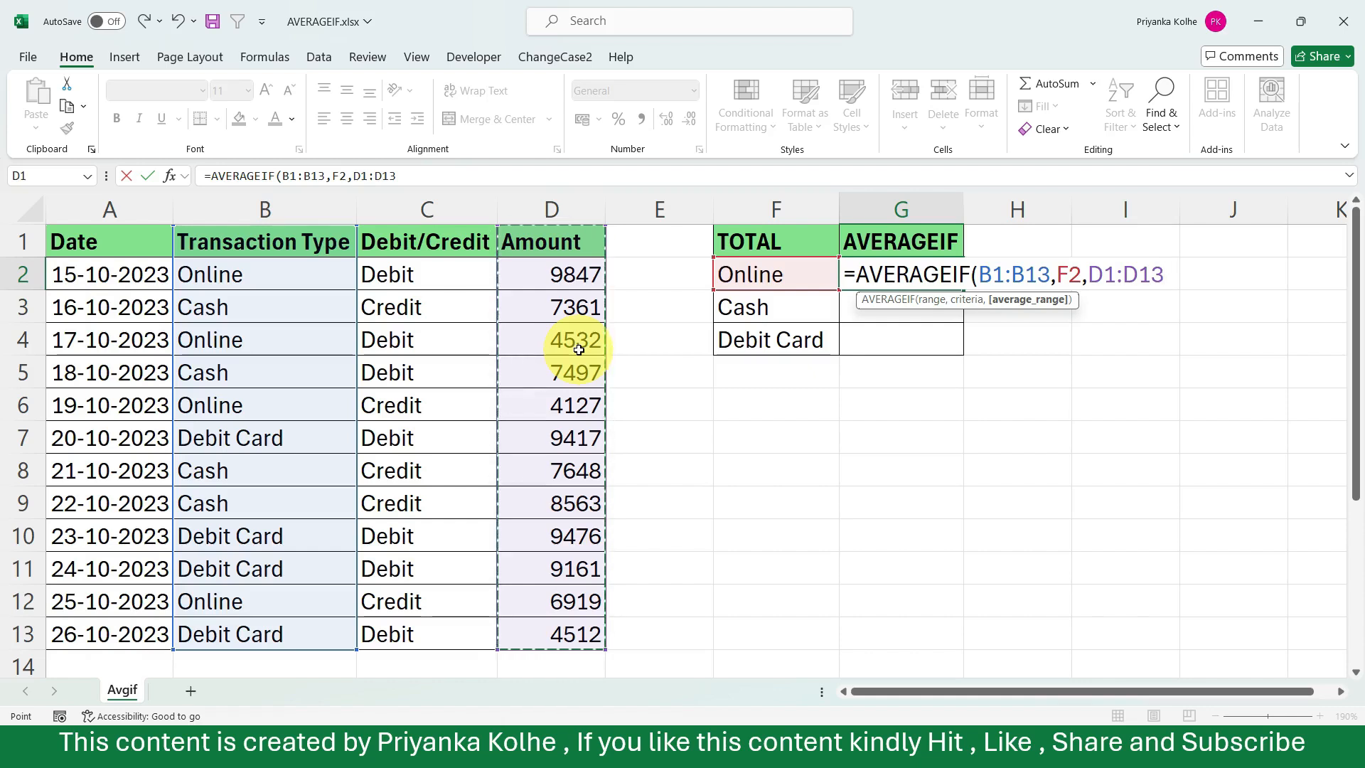
{"action": "key", "text": "Return"}
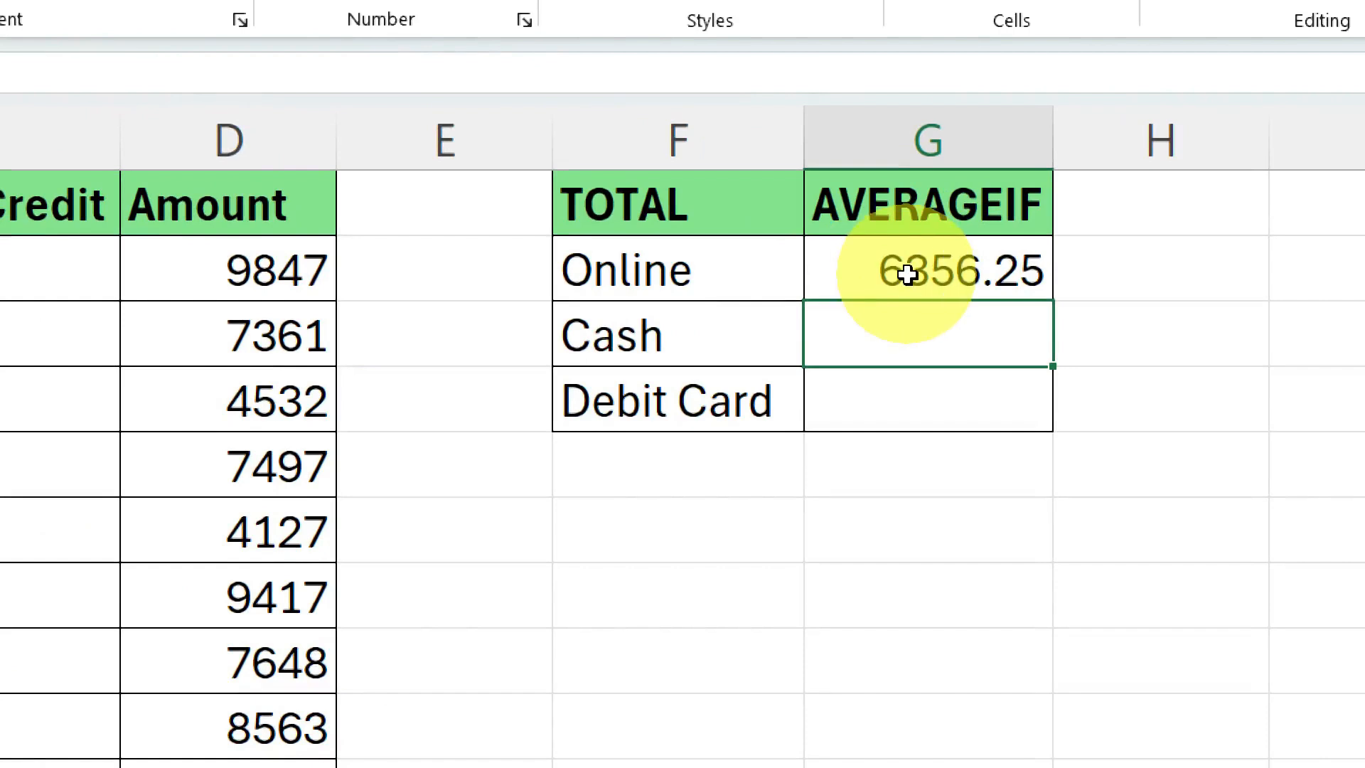
{"action": "left_click", "coordinate": [891, 276]}
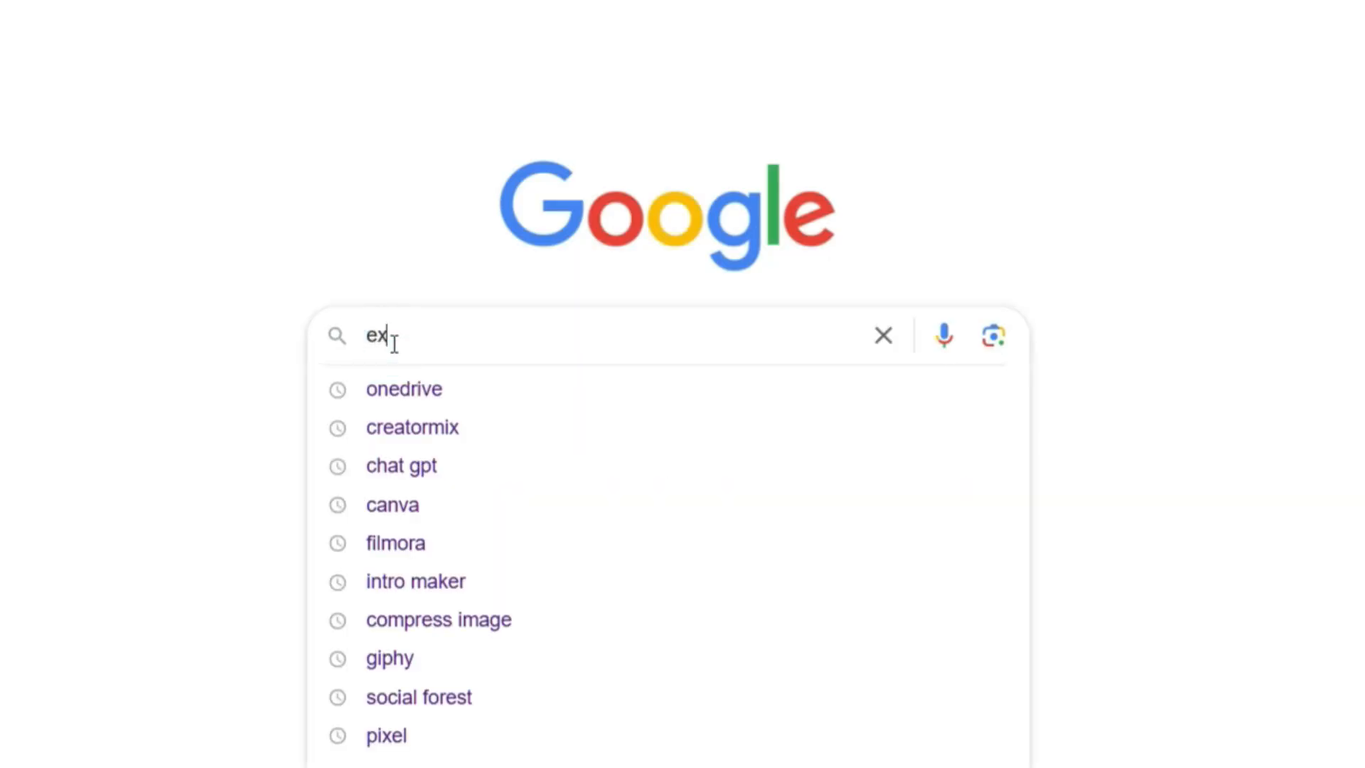
Switch to Google in the web browser and search for "excel jobs in india".
{"action": "type", "text": "cel jobs in india"}
{"action": "key", "text": "Return"}
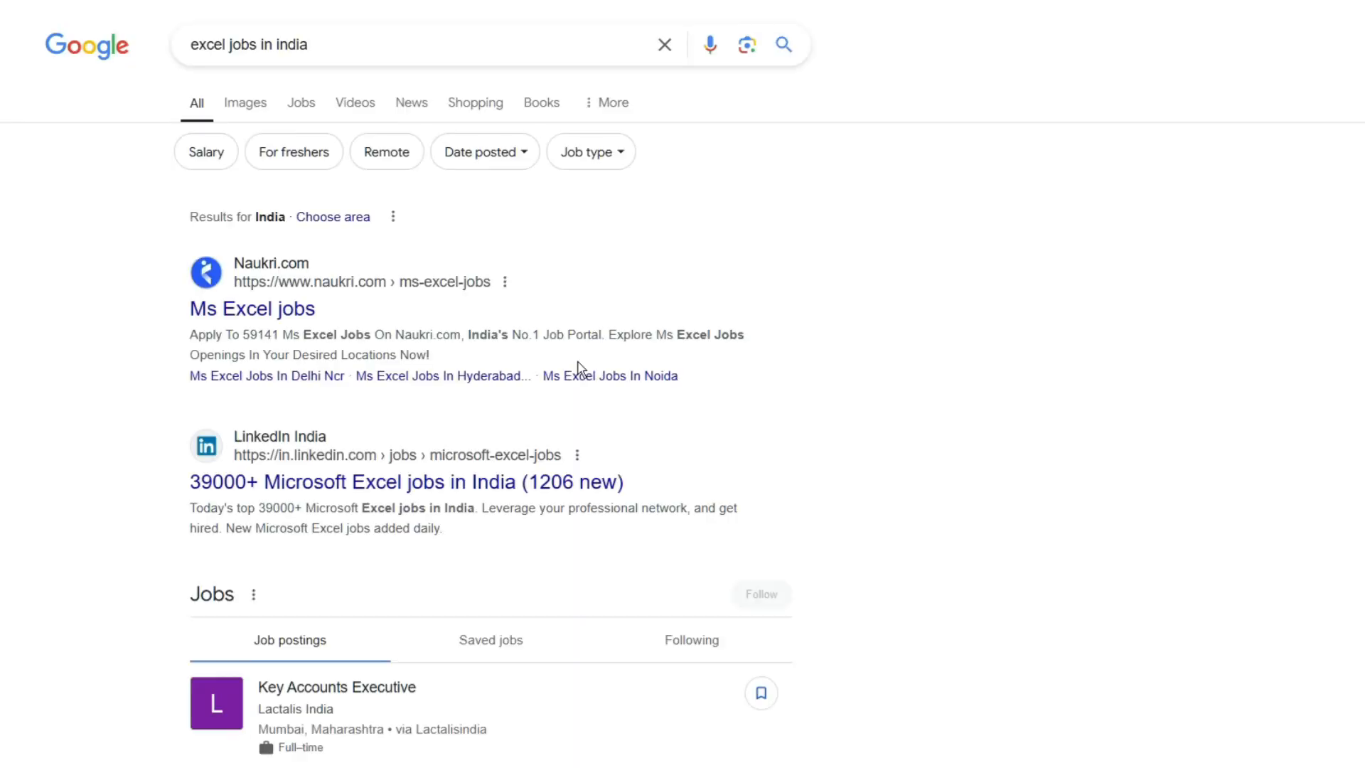
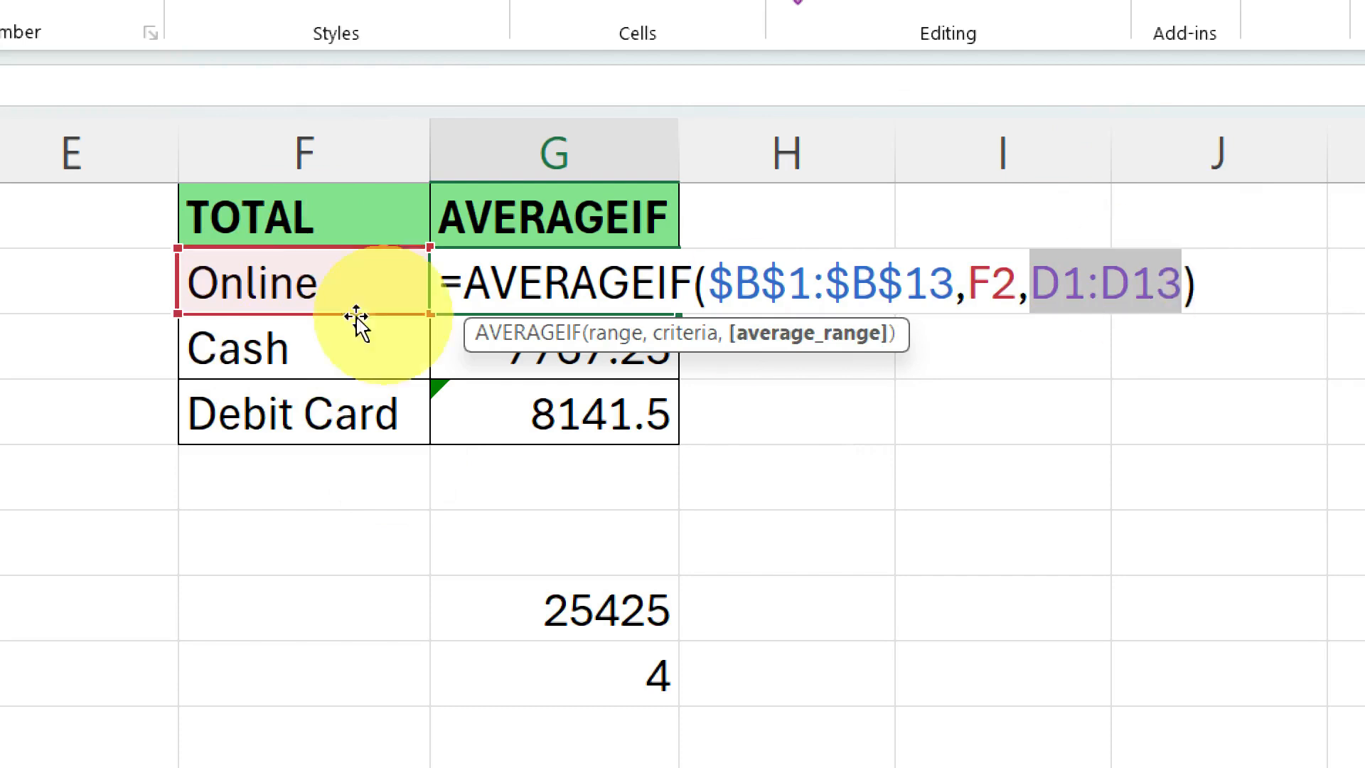
Make the average range absolute as $D$1:$D$13 in G2's formula and fill it down through G4.
{"action": "key", "text": "F4"}
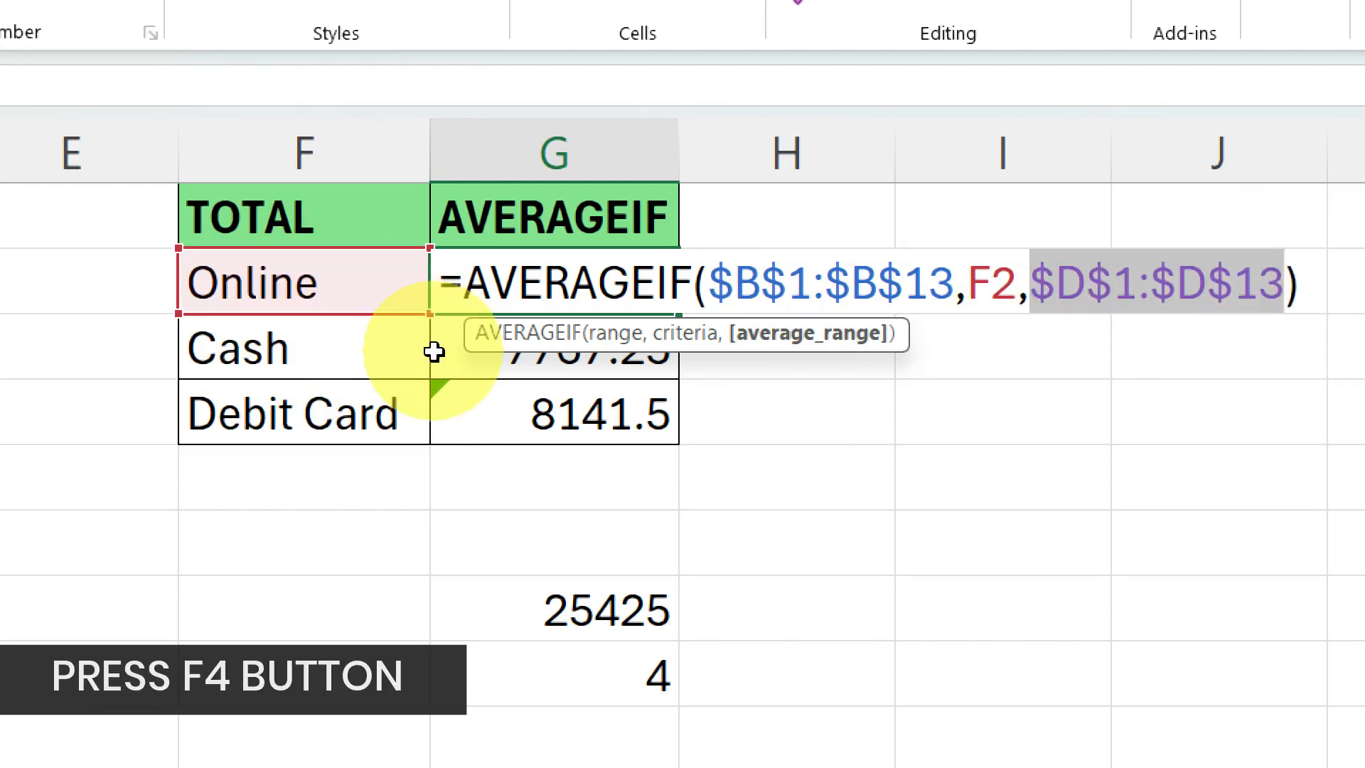
{"action": "key", "text": "Return"}
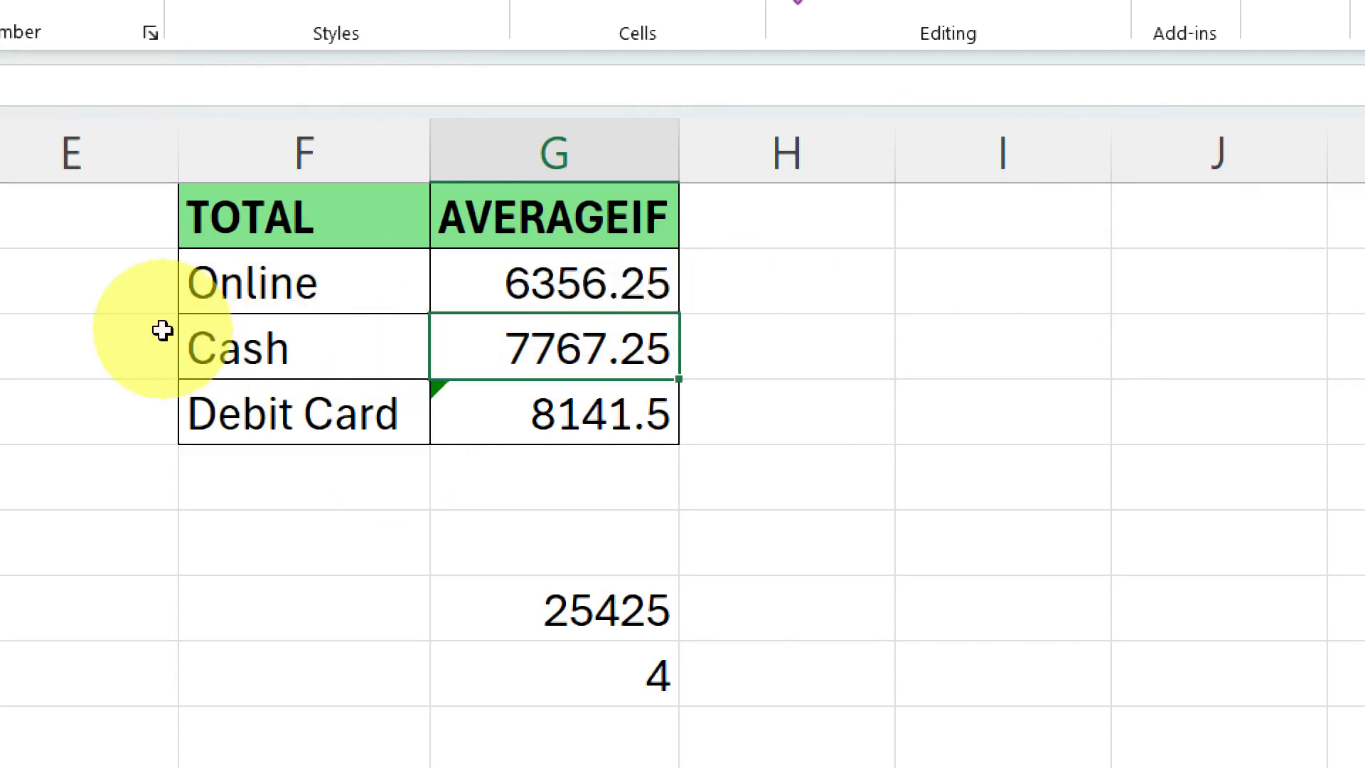
{"action": "left_click", "coordinate": [605, 296]}
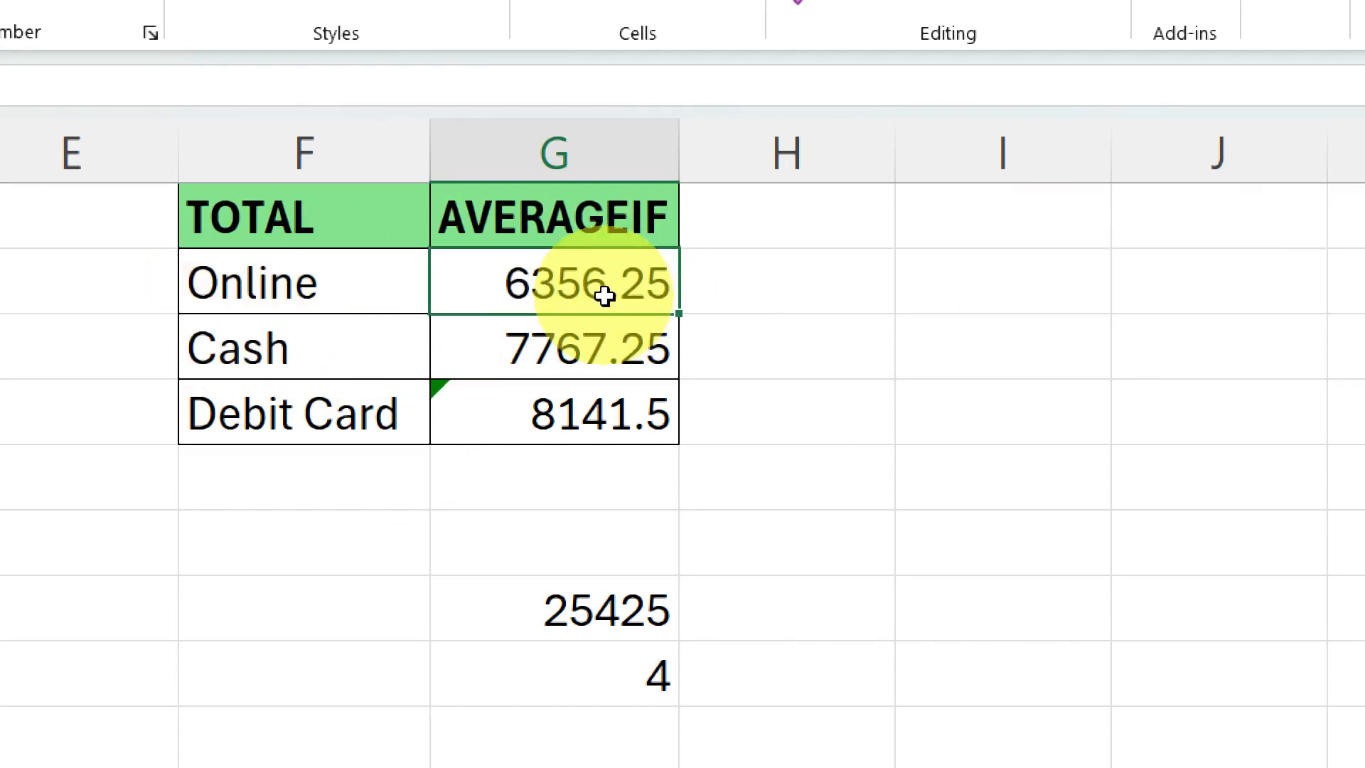
{"action": "double_click", "coordinate": [680, 315]}
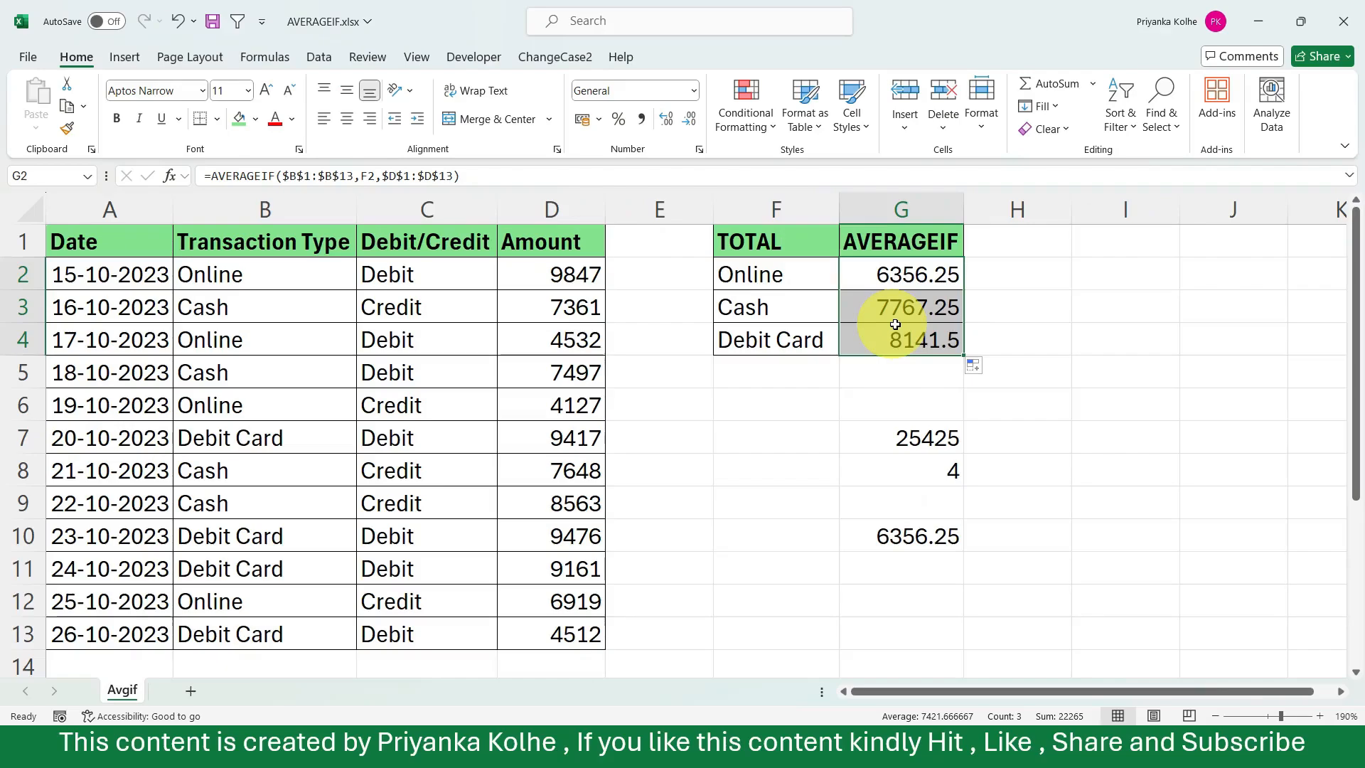
Examine the range, criteria and average range references of the copied AVERAGEIF formula in the Debit Card row, cell G4.
{"action": "left_click", "coordinate": [554, 423]}
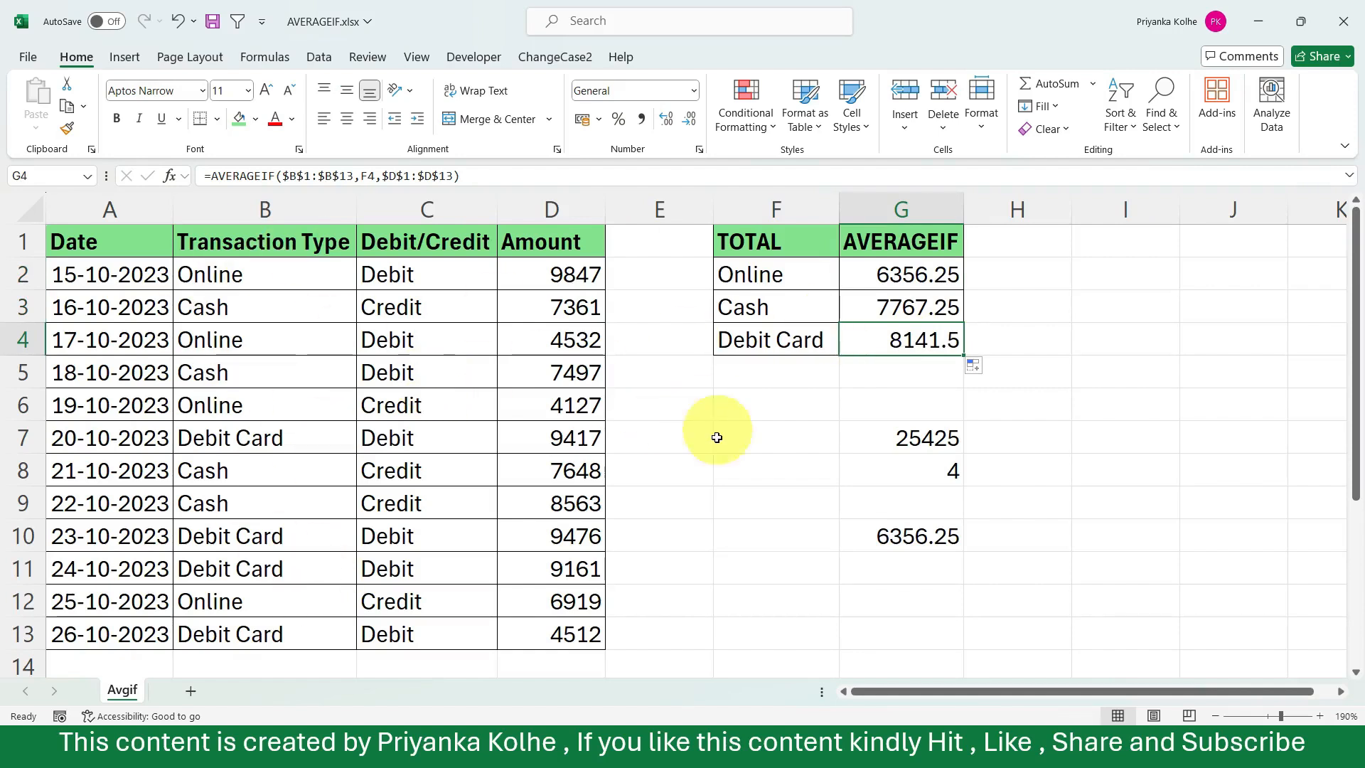
{"action": "scroll", "coordinate": [360, 610], "scroll_direction": "down", "scroll_amount": 2}
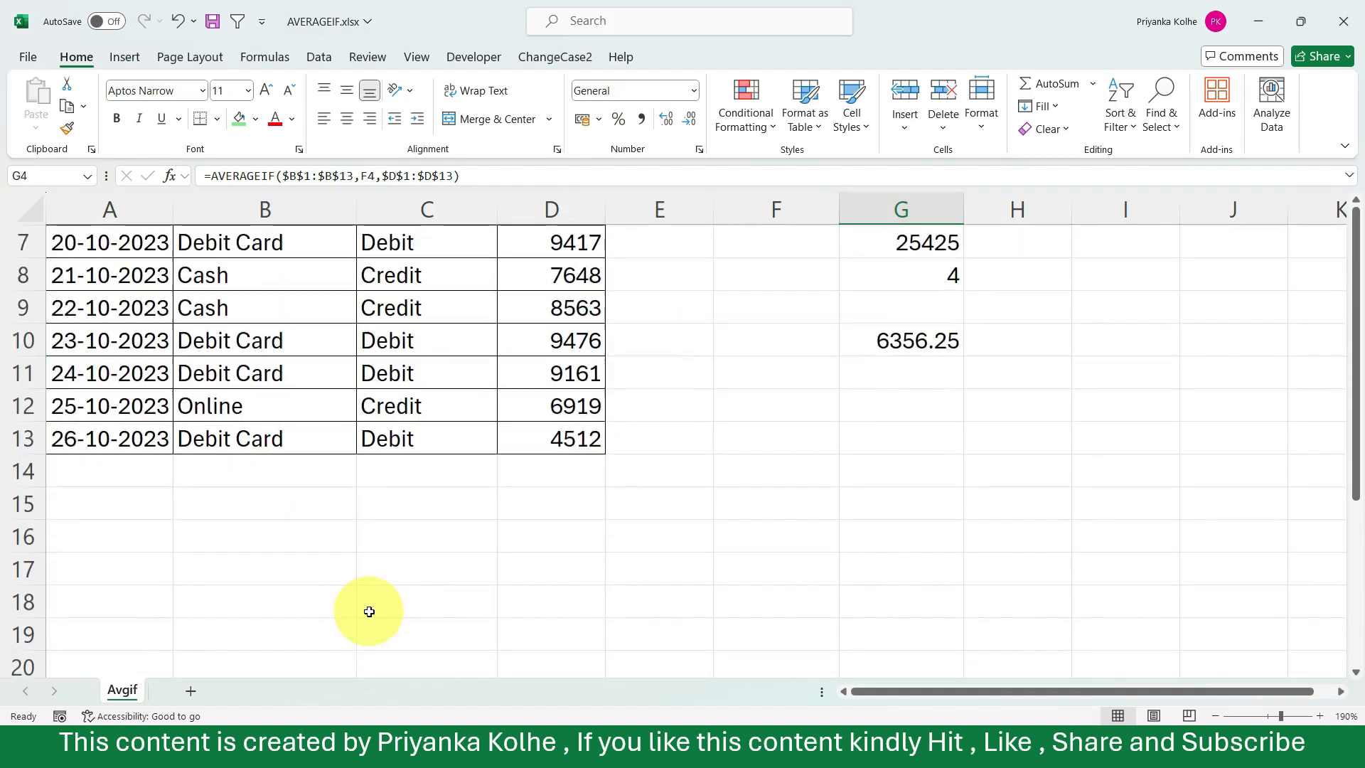
{"action": "scroll", "coordinate": [369, 611], "scroll_direction": "up", "scroll_amount": 2}
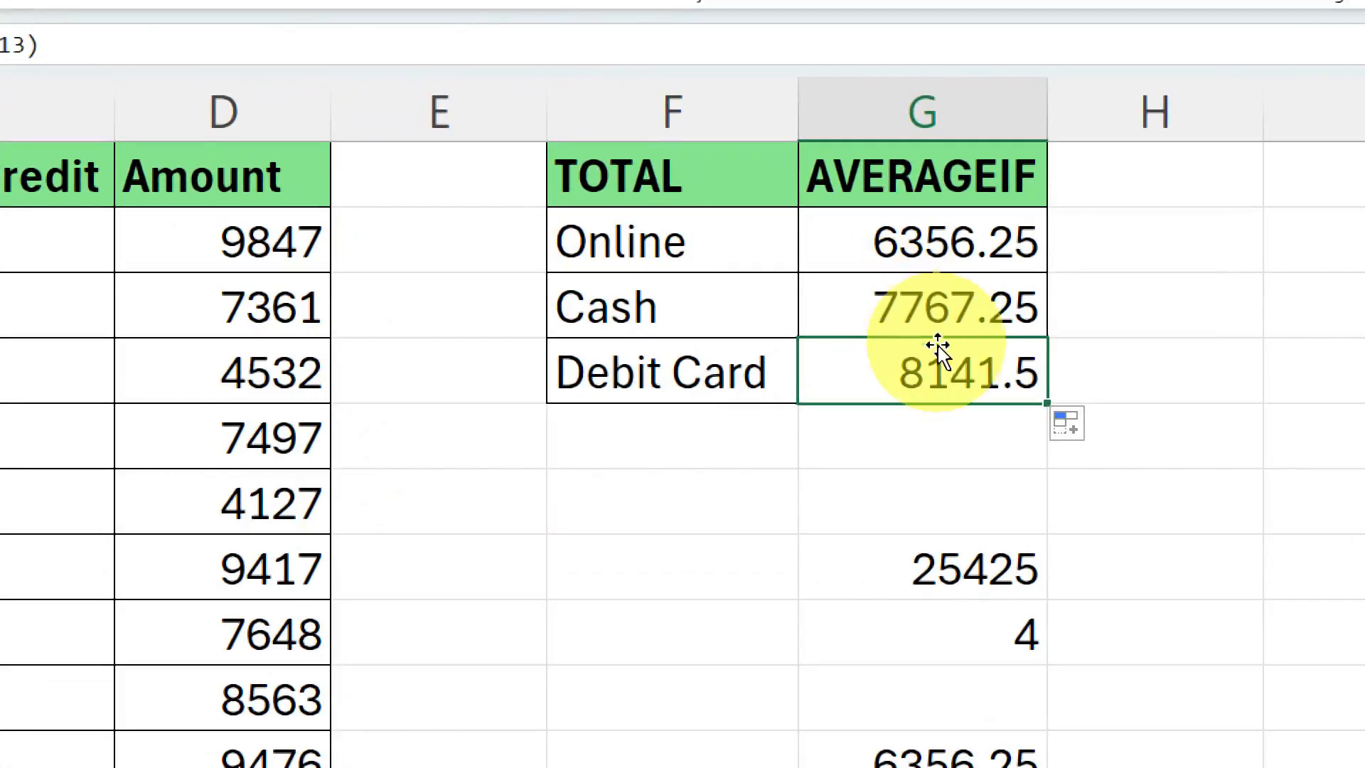
{"action": "double_click", "coordinate": [902, 339]}
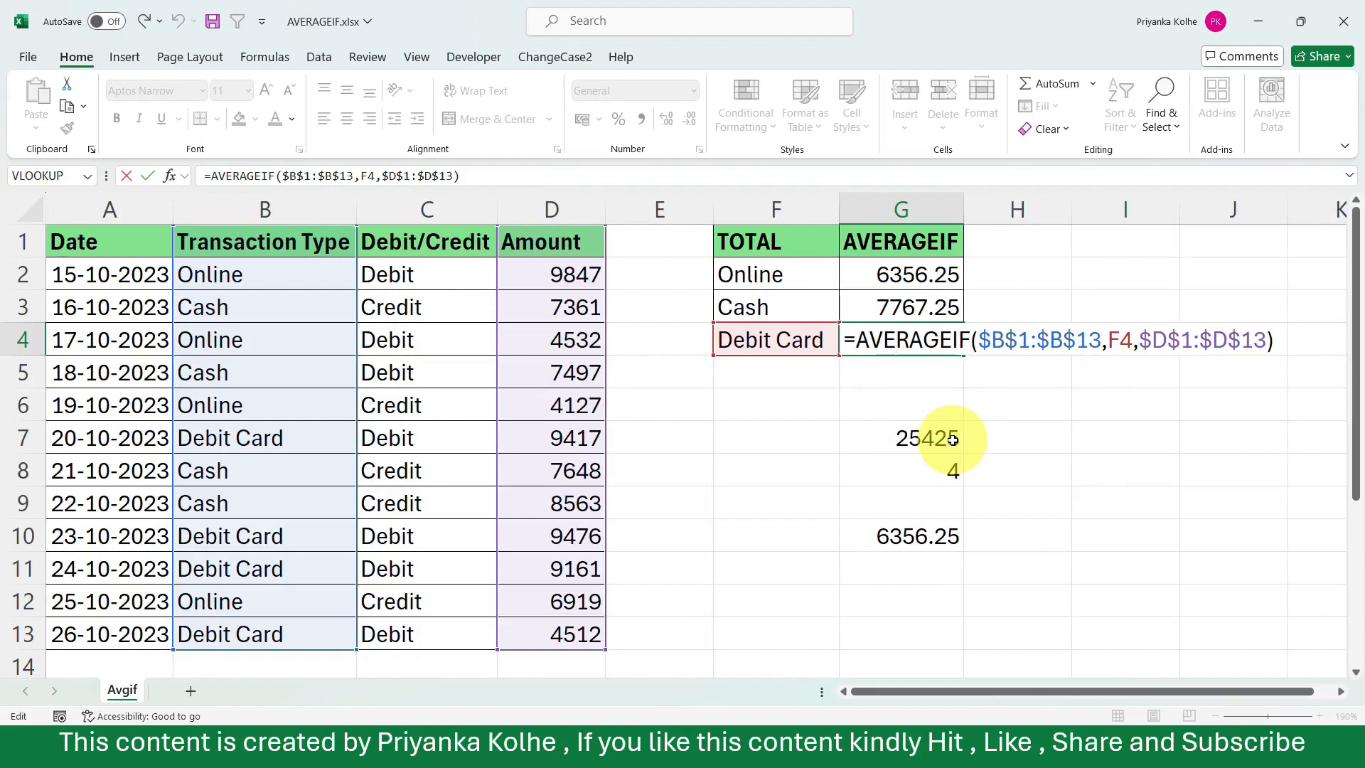
{"action": "key", "text": "Return"}
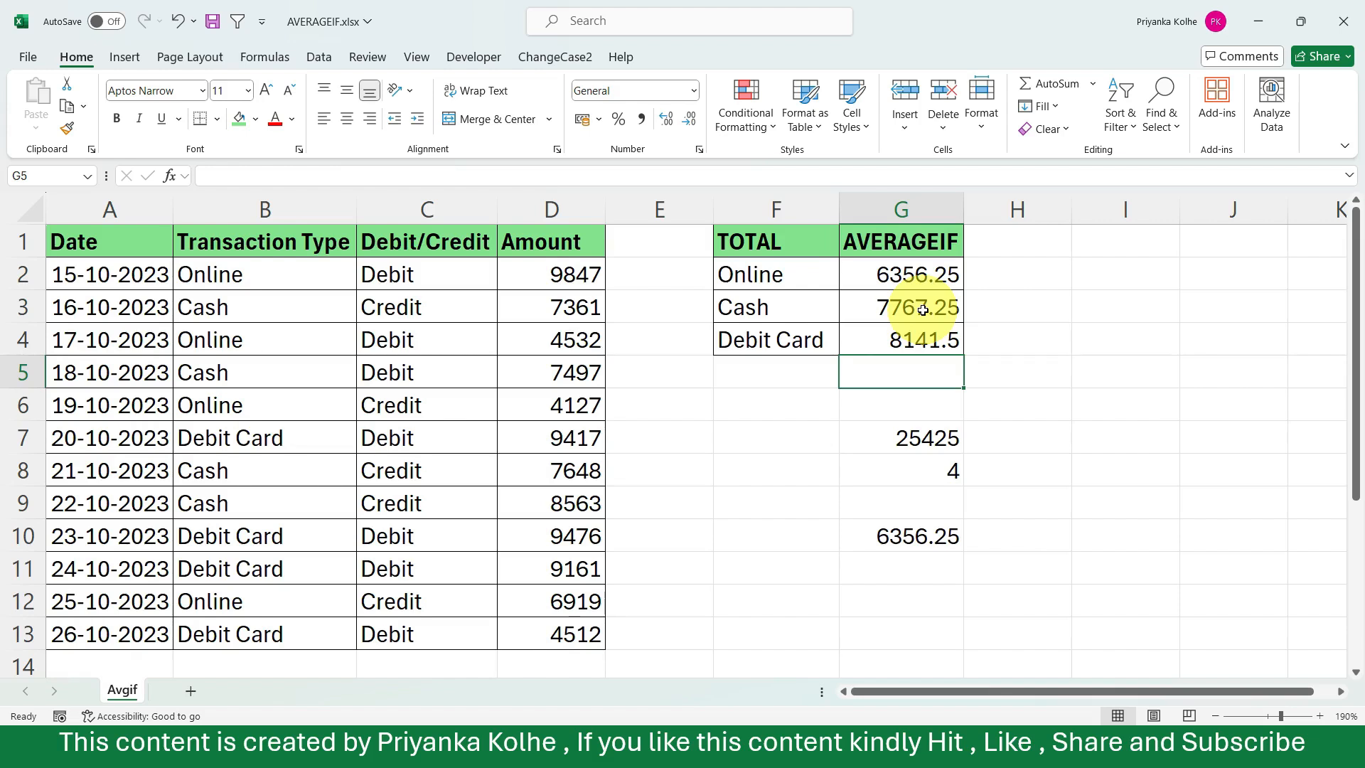
Enter the sample numbers 25, 95 and 45 in cells I7 to I9.
{"action": "left_click", "coordinate": [1030, 474]}
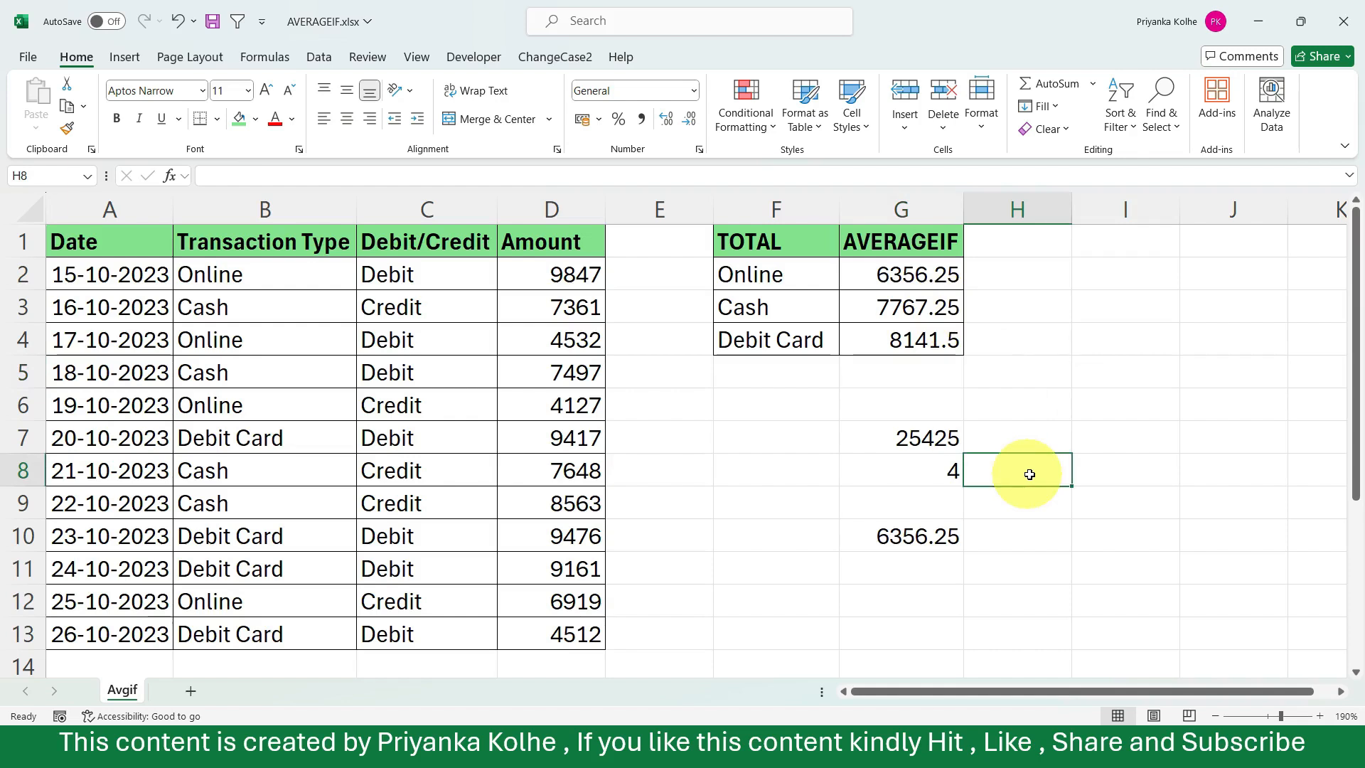
{"action": "left_click", "coordinate": [1089, 443]}
{"action": "type", "text": "25"}
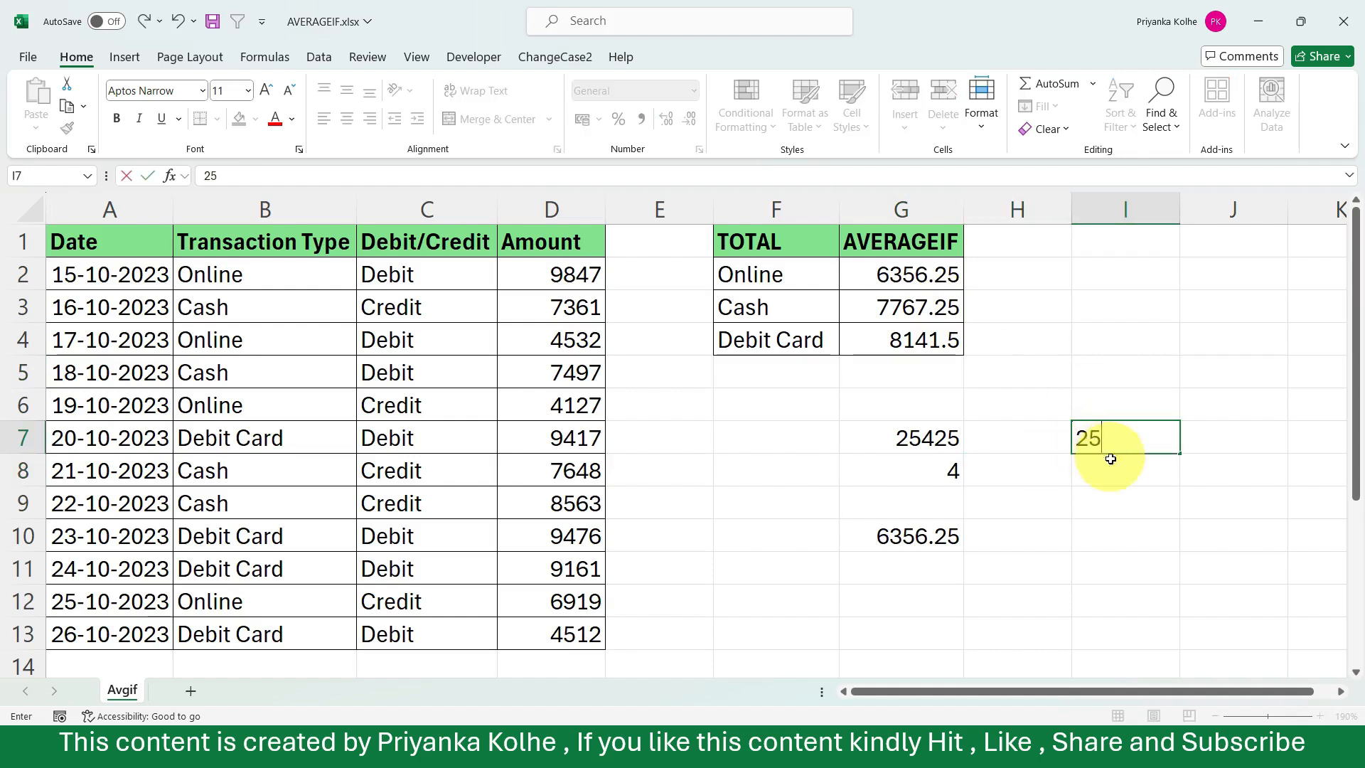
{"action": "left_click", "coordinate": [1110, 469]}
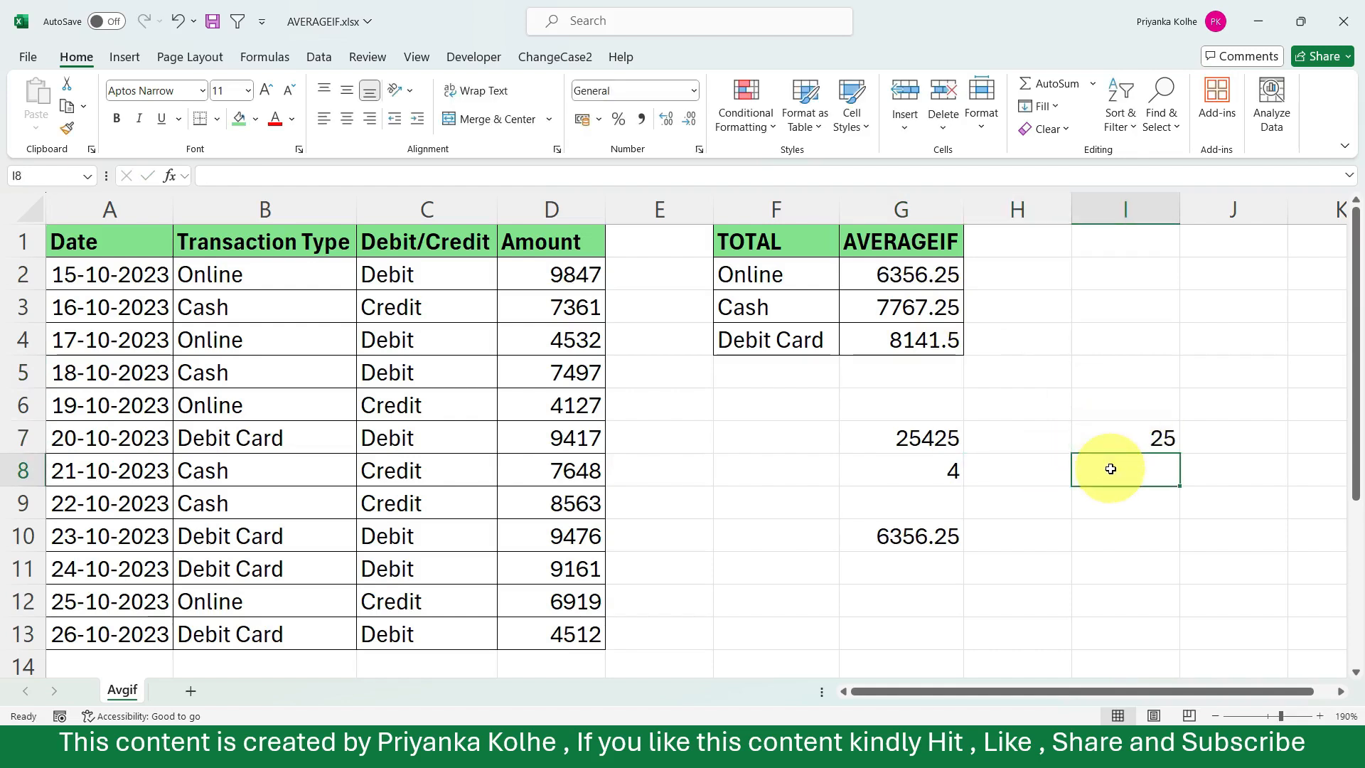
{"action": "type", "text": "95"}
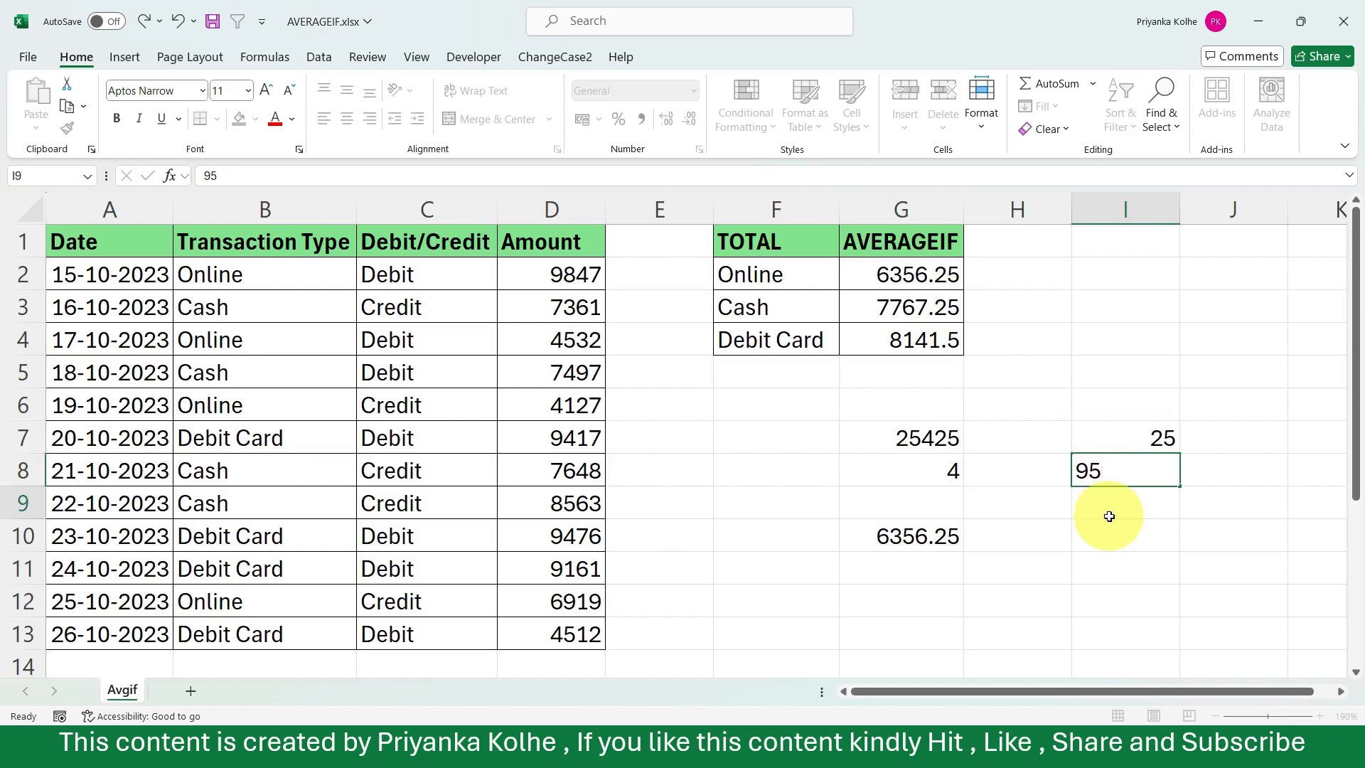
{"action": "left_click", "coordinate": [1111, 517]}
{"action": "type", "text": "45"}
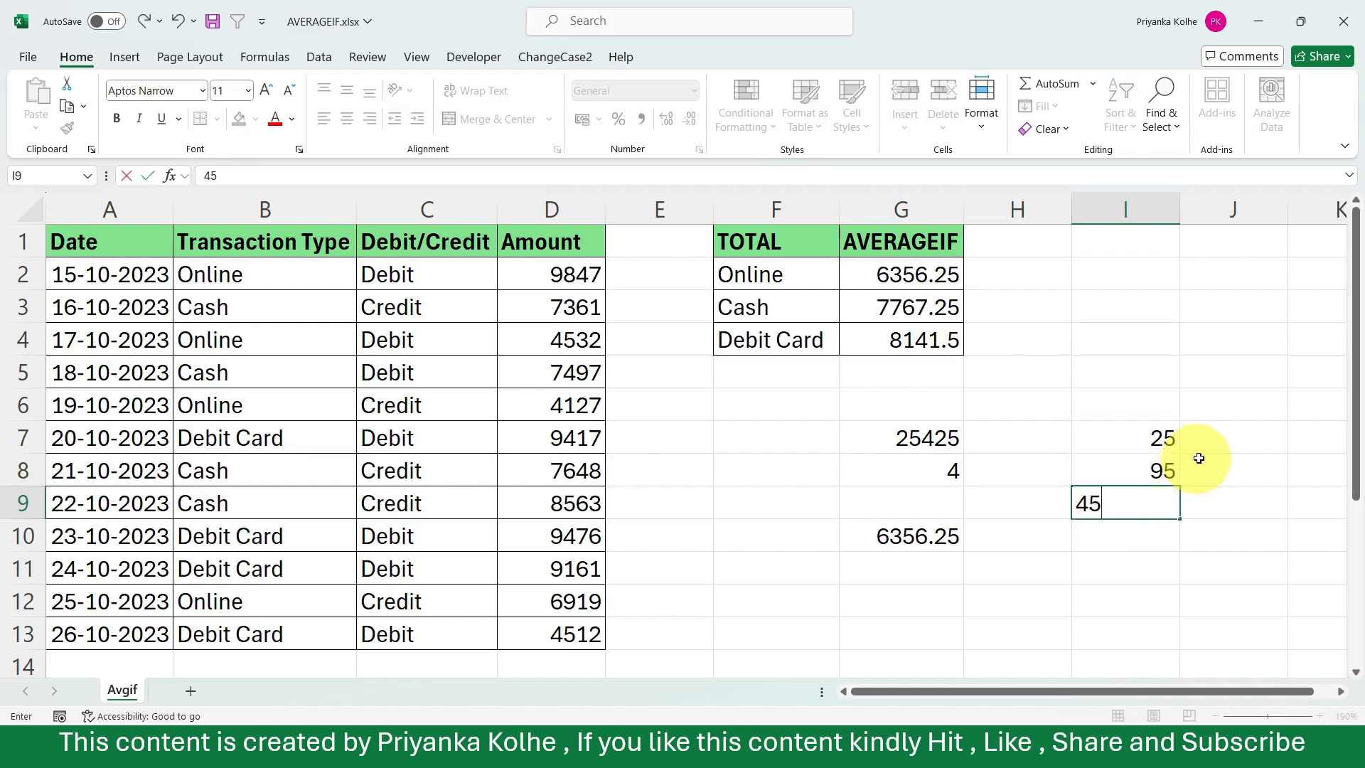
Enter the sample numbers 78, 63 and 12 in cells J7 to J9.
{"action": "left_click", "coordinate": [1216, 441]}
{"action": "type", "text": "78"}
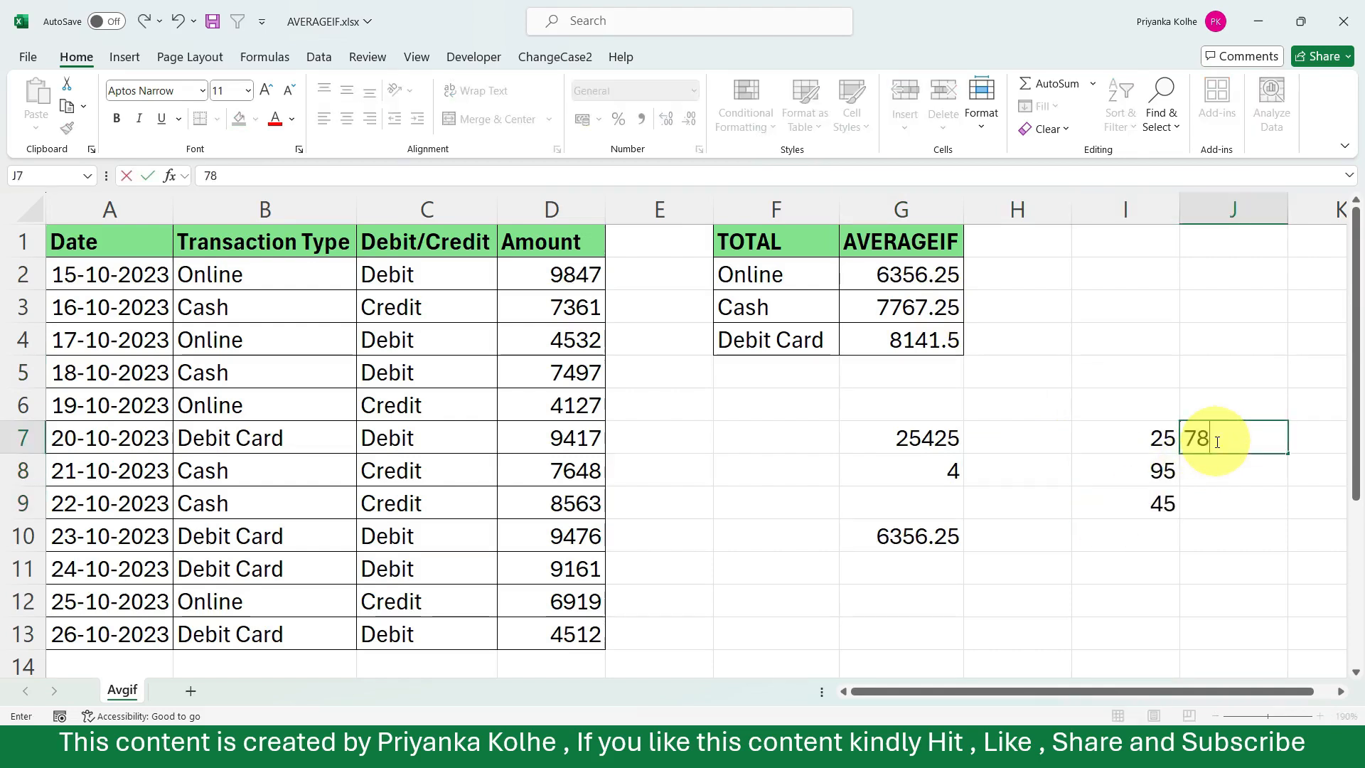
{"action": "left_click", "coordinate": [1208, 469]}
{"action": "type", "text": "63"}
{"action": "left_click", "coordinate": [1207, 505]}
{"action": "type", "text": "12"}
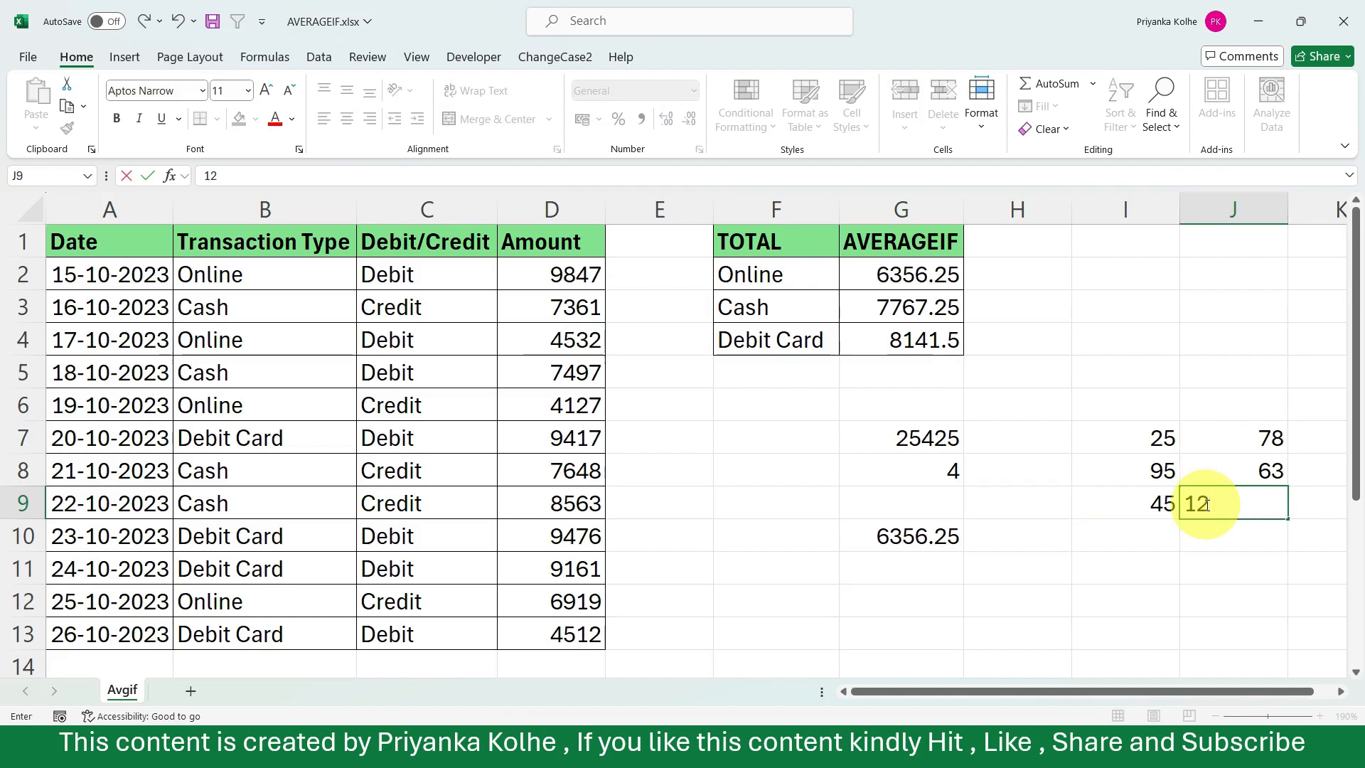
Enter the formula =I7+J7 in cell K7 to add the first row of sample numbers.
{"action": "left_click_drag", "start_coordinate": [1282, 691], "coordinate": [1321, 686]}
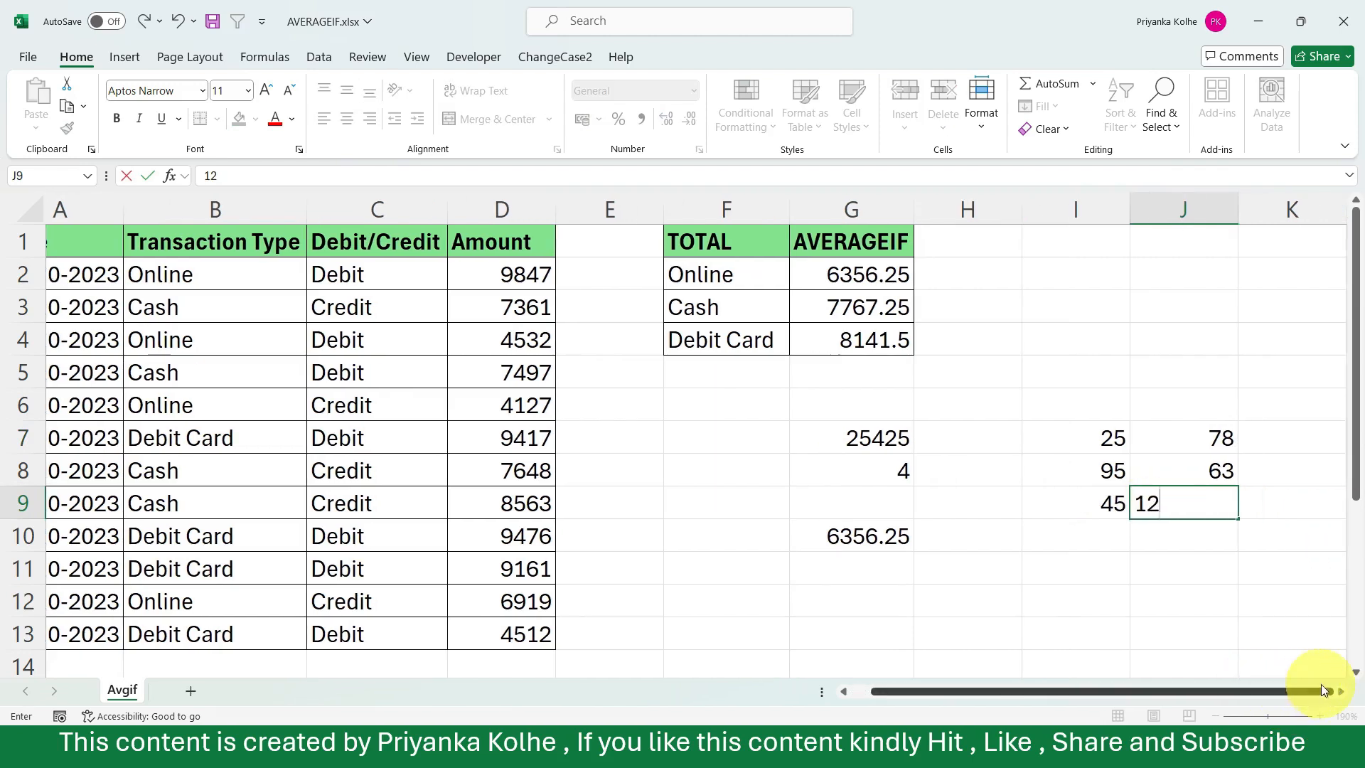
{"action": "left_click", "coordinate": [1294, 438]}
{"action": "type", "text": "="}
{"action": "left_click", "coordinate": [1109, 438]}
{"action": "type", "text": "+"}
{"action": "left_click", "coordinate": [1182, 442]}
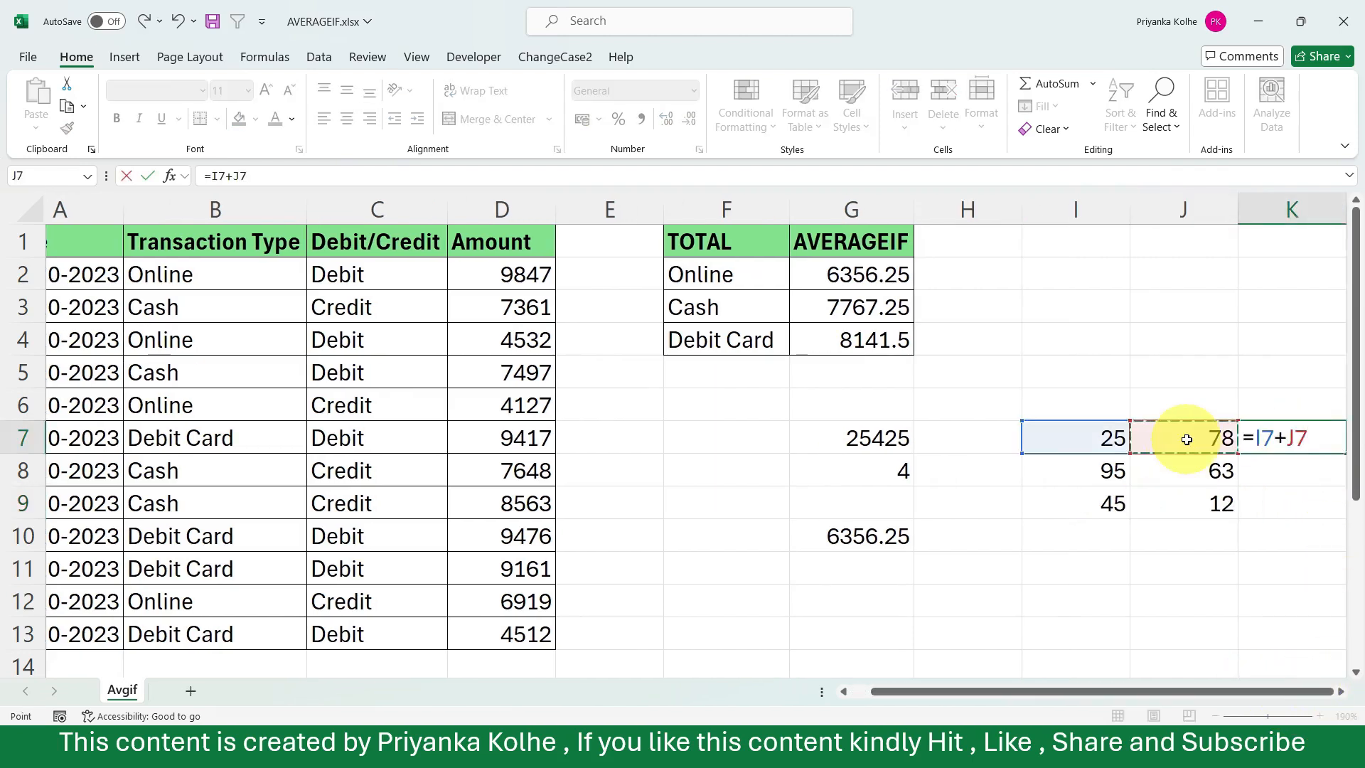
{"action": "key", "text": "Return"}
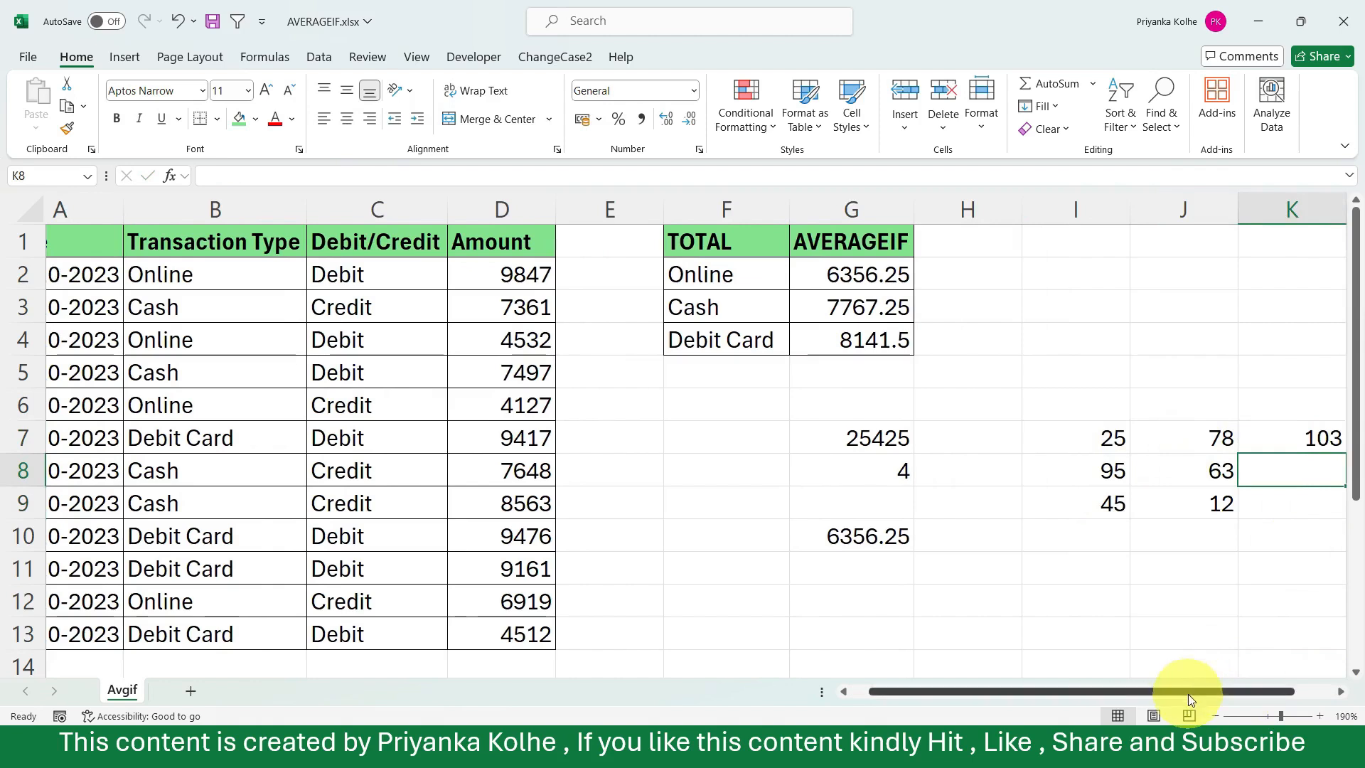
Fill the addition formula in K7 down through K9.
{"action": "left_click_drag", "start_coordinate": [1209, 691], "coordinate": [1280, 691]}
{"action": "left_click", "coordinate": [1214, 439]}
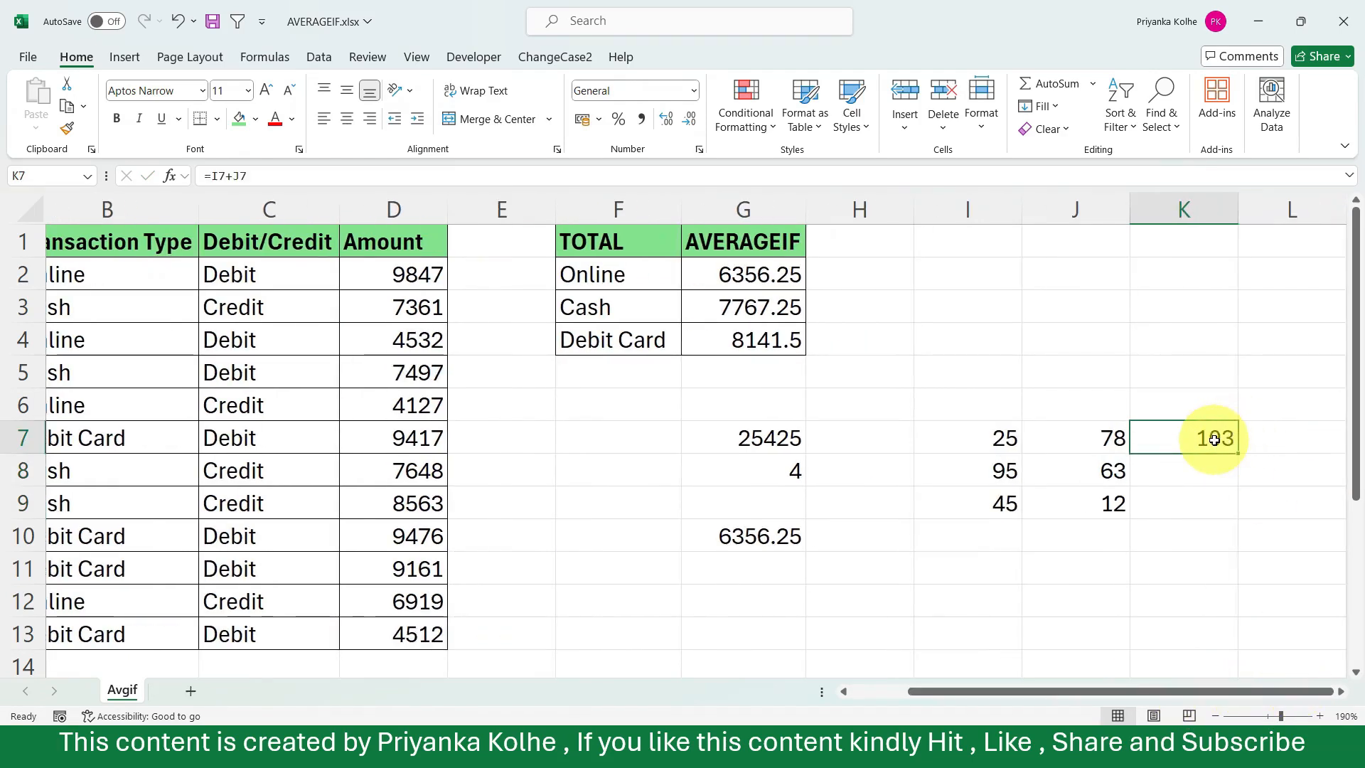
{"action": "double_click", "coordinate": [1237, 454]}
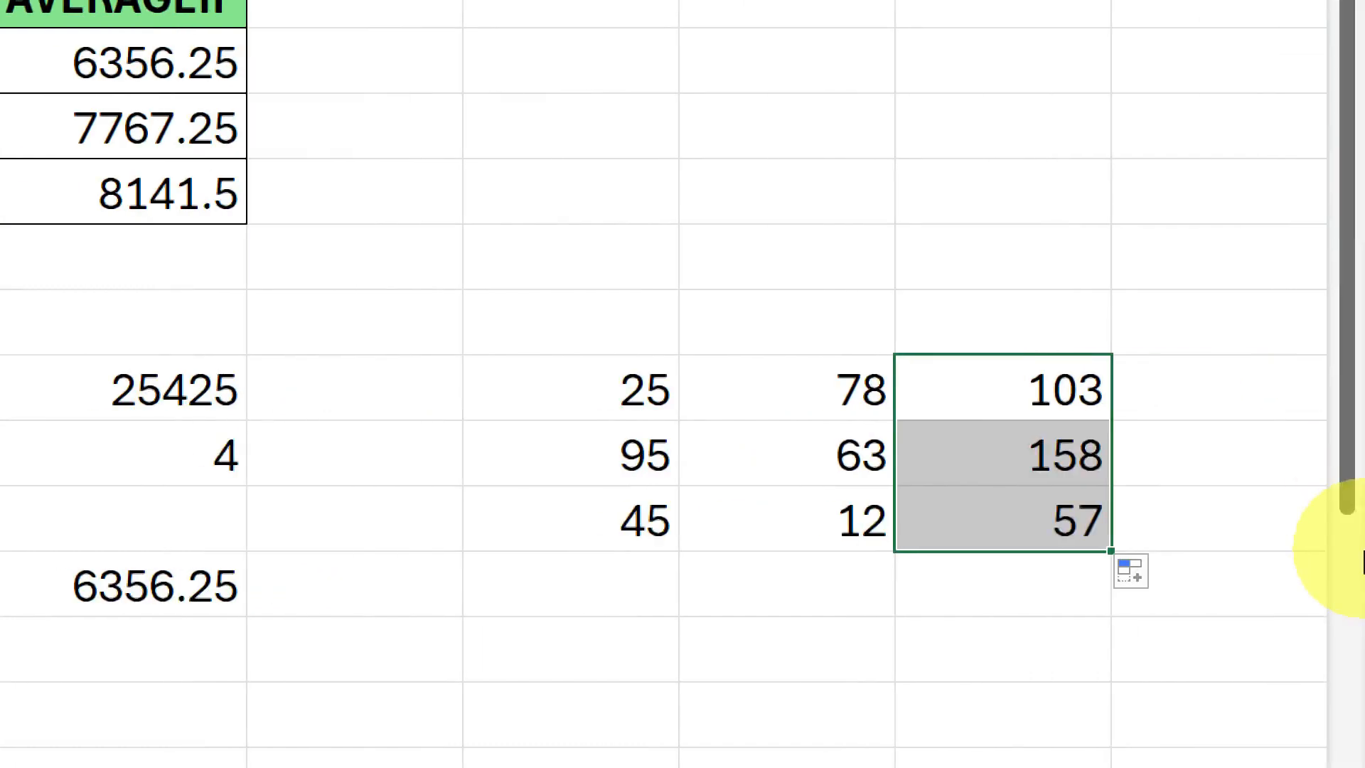
Examine the relative references in the copied formulas in cells K8 and K9.
{"action": "left_click", "coordinate": [1195, 474]}
{"action": "double_click", "coordinate": [1025, 459]}
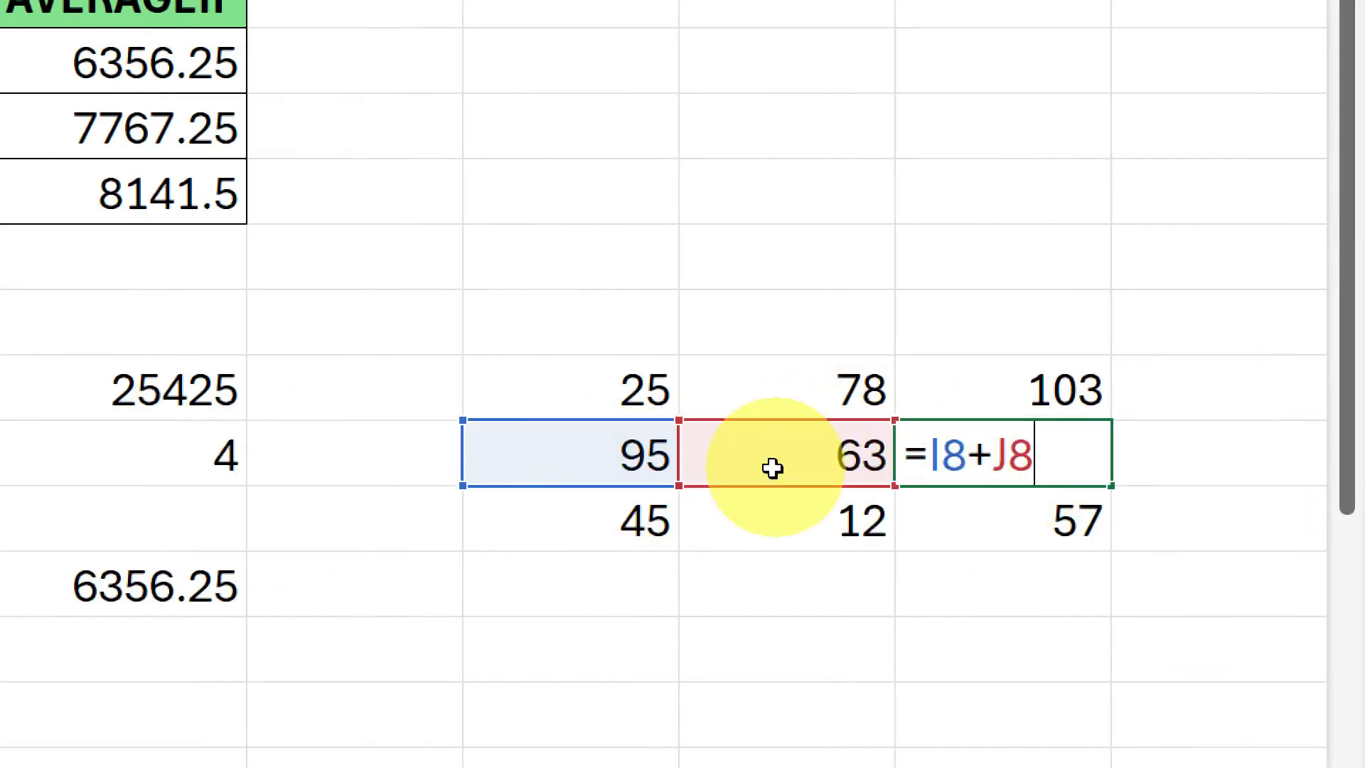
{"action": "key", "text": "Return"}
{"action": "double_click", "coordinate": [993, 518]}
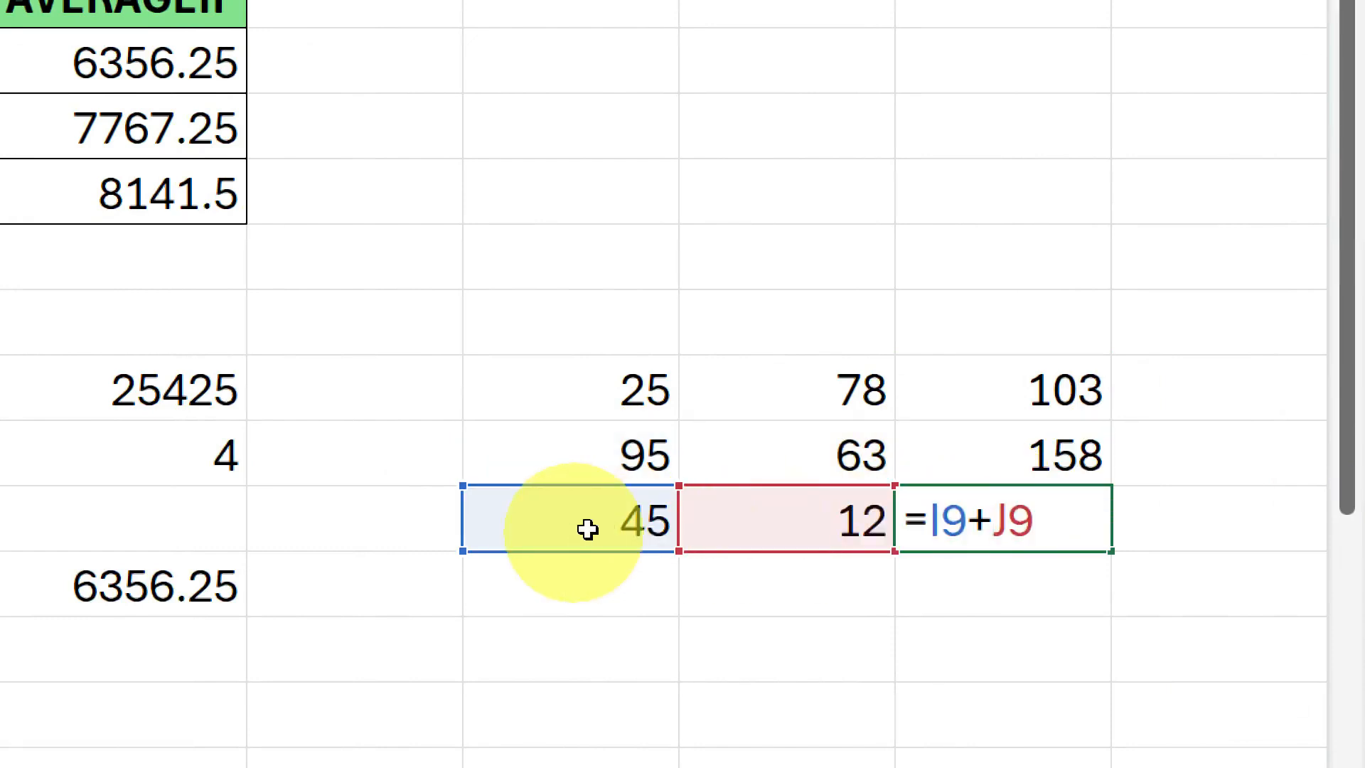
{"action": "key", "text": "Return"}
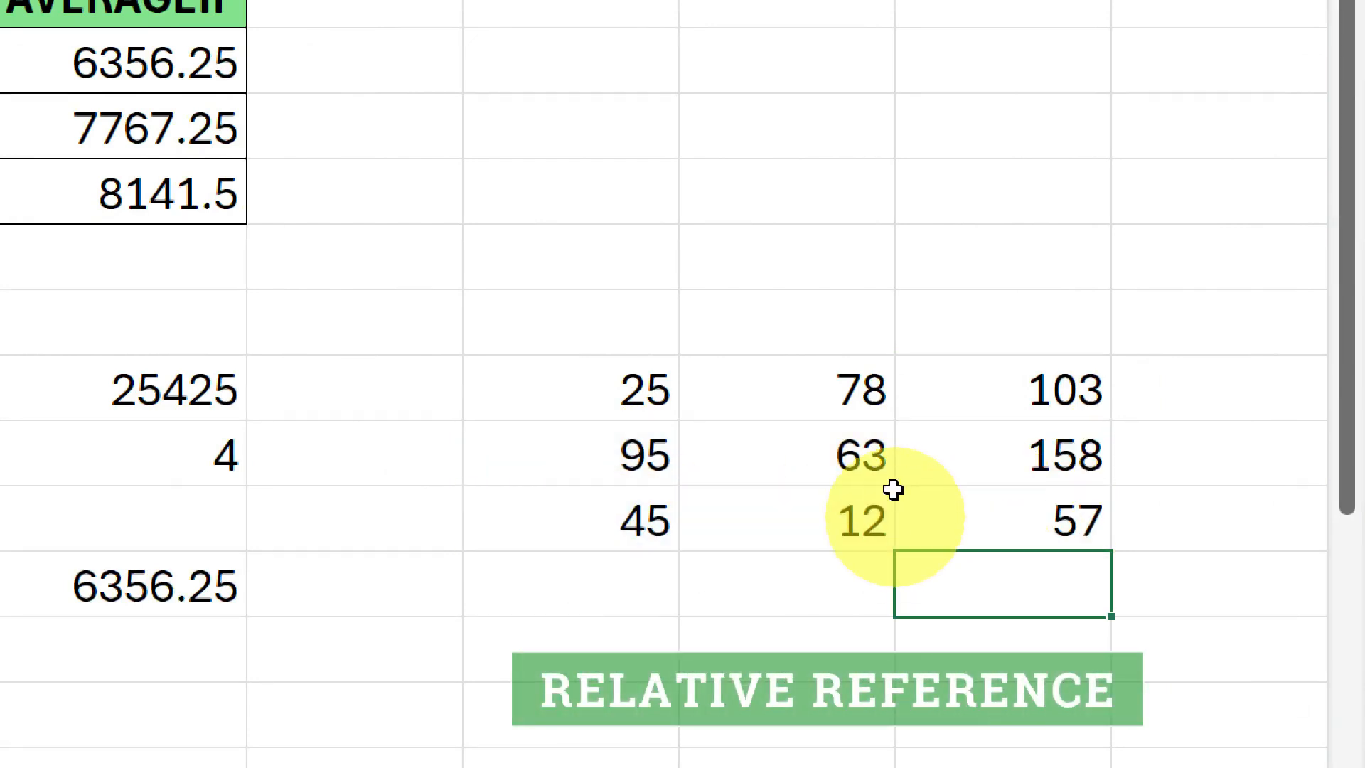
Clear the sample numbers from cells J8 and J9, keeping the one in J7.
{"action": "left_click_drag", "start_coordinate": [864, 441], "coordinate": [812, 502]}
{"action": "left_click", "coordinate": [783, 564]}
{"action": "left_click_drag", "start_coordinate": [780, 442], "coordinate": [780, 503]}
{"action": "key", "text": "ctrl+v"}
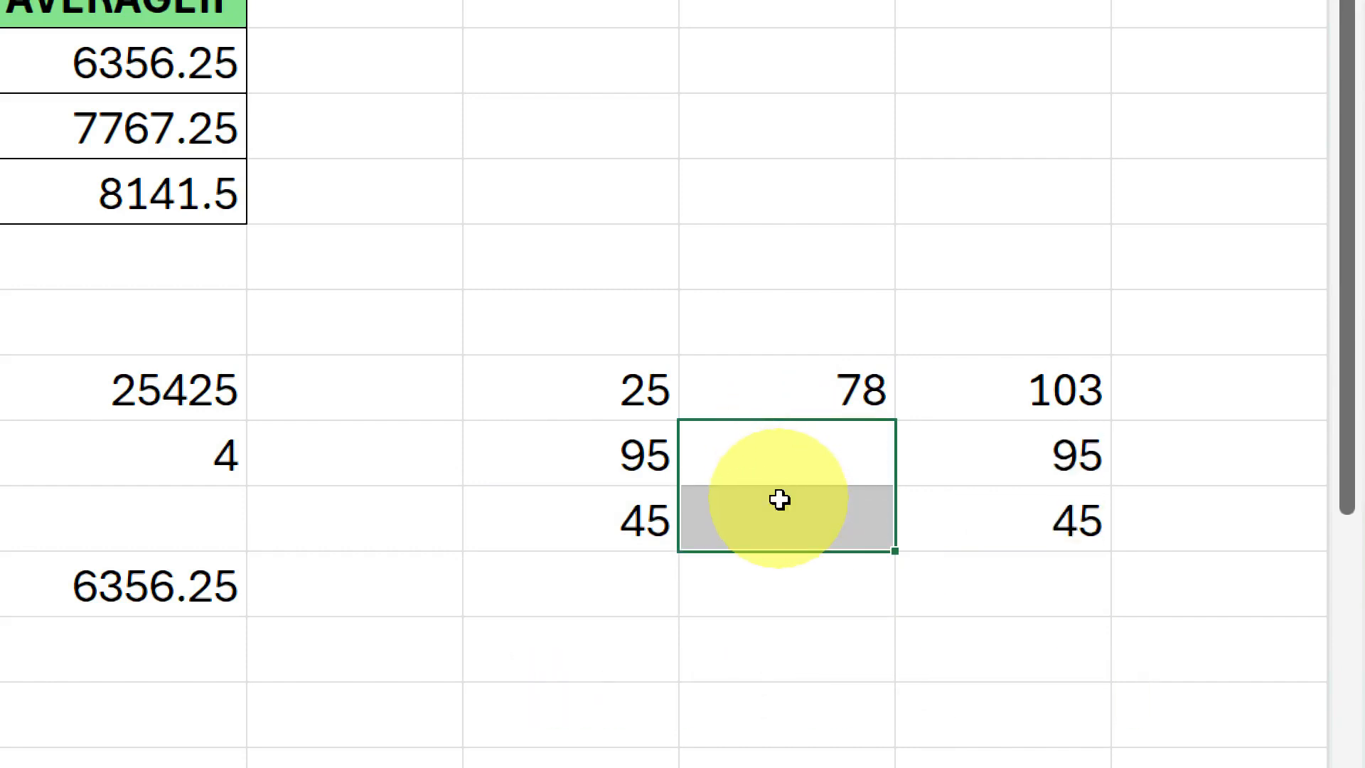
Review the addition formula in K7 and fill it down through K9 again.
{"action": "left_click", "coordinate": [818, 367]}
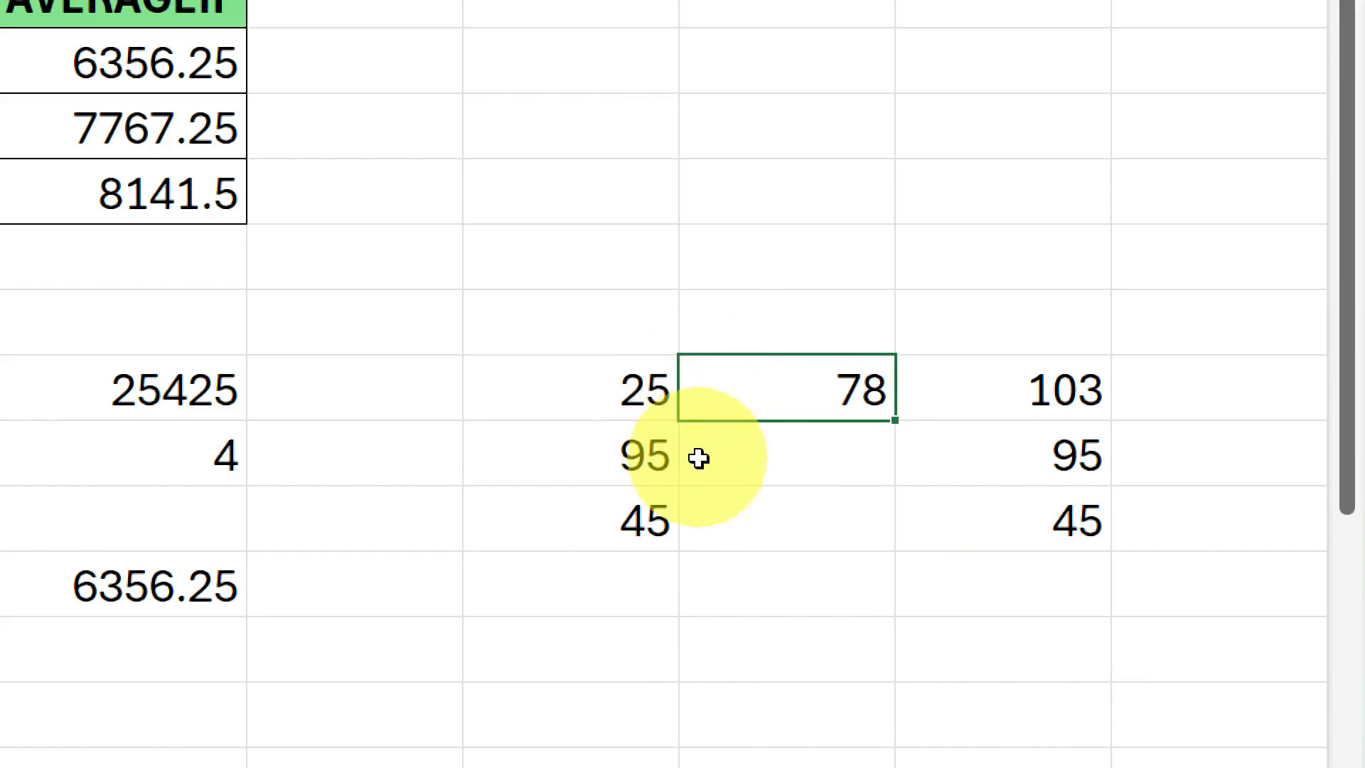
{"action": "left_click", "coordinate": [1045, 386]}
{"action": "double_click", "coordinate": [1044, 386]}
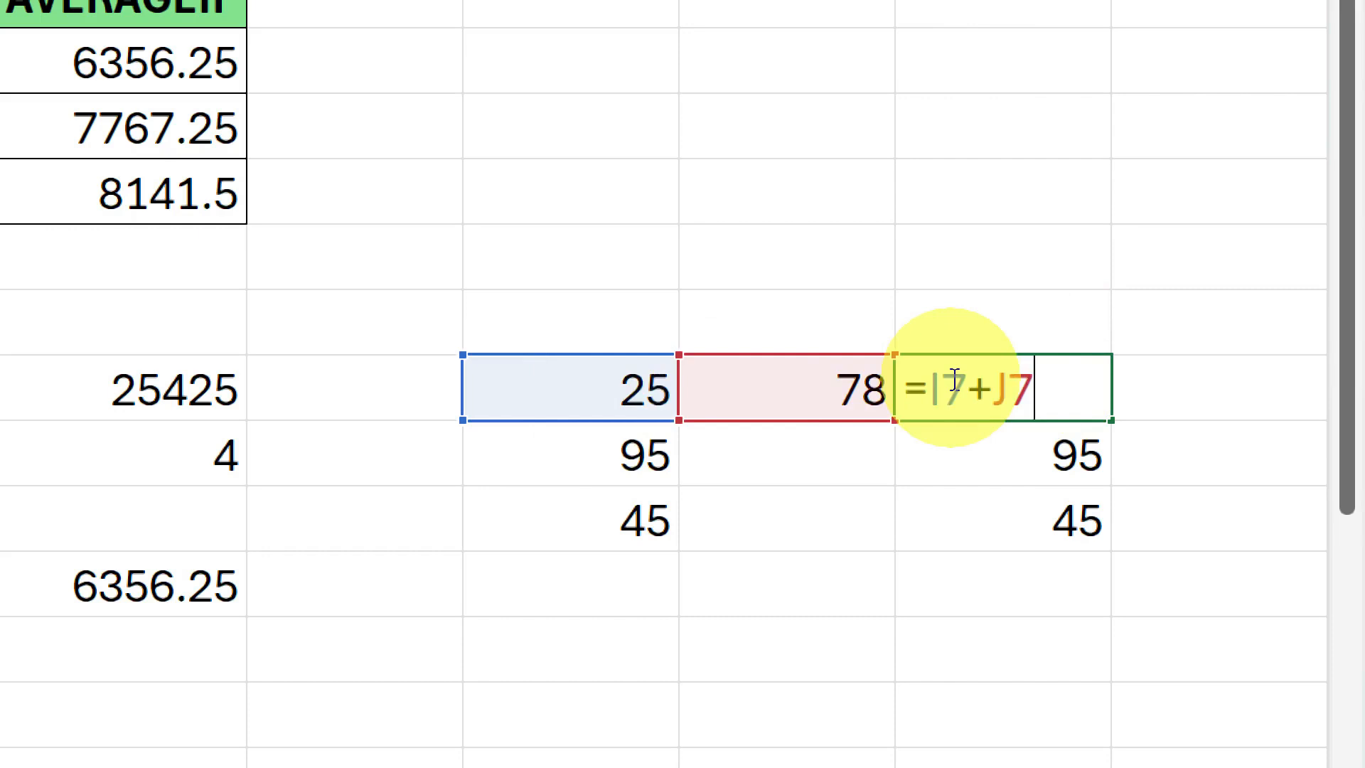
{"action": "key", "text": "Return"}
{"action": "left_click", "coordinate": [1045, 387]}
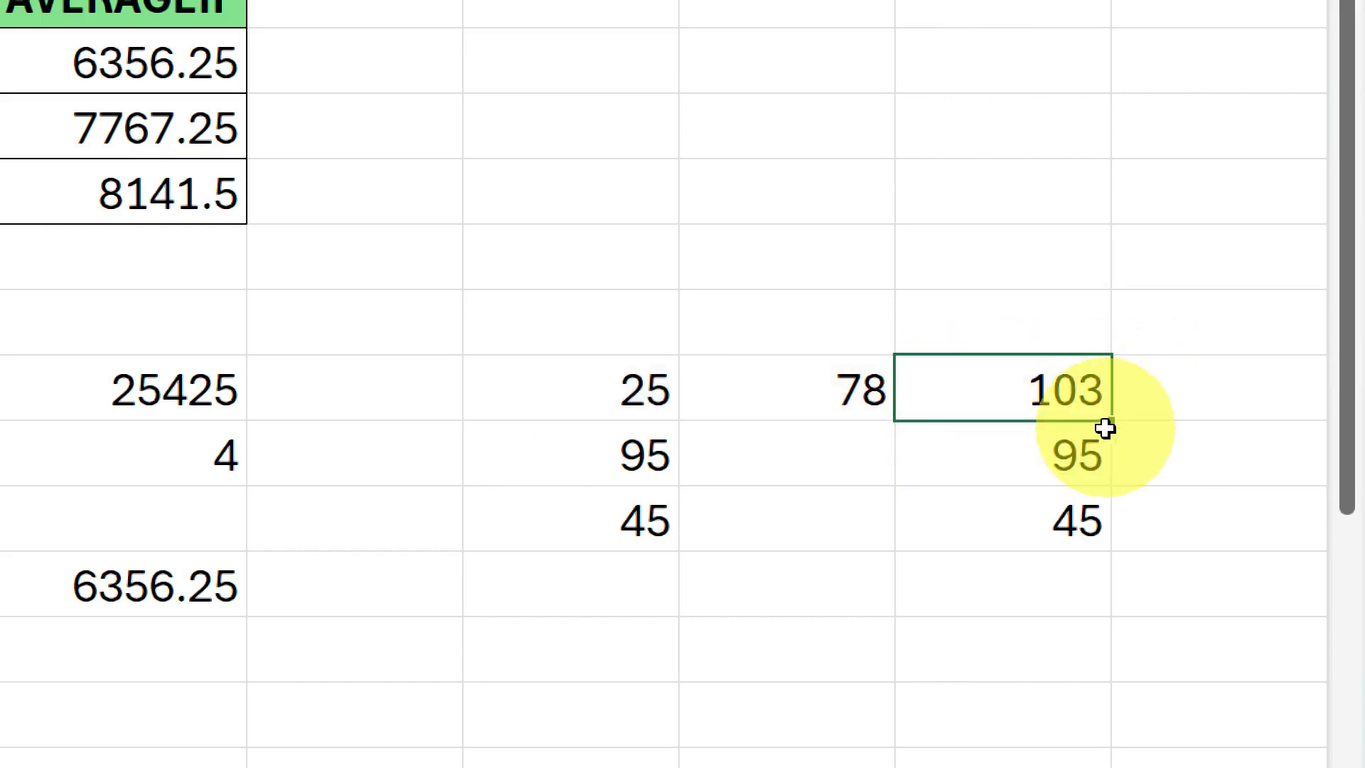
{"action": "double_click", "coordinate": [1111, 421]}
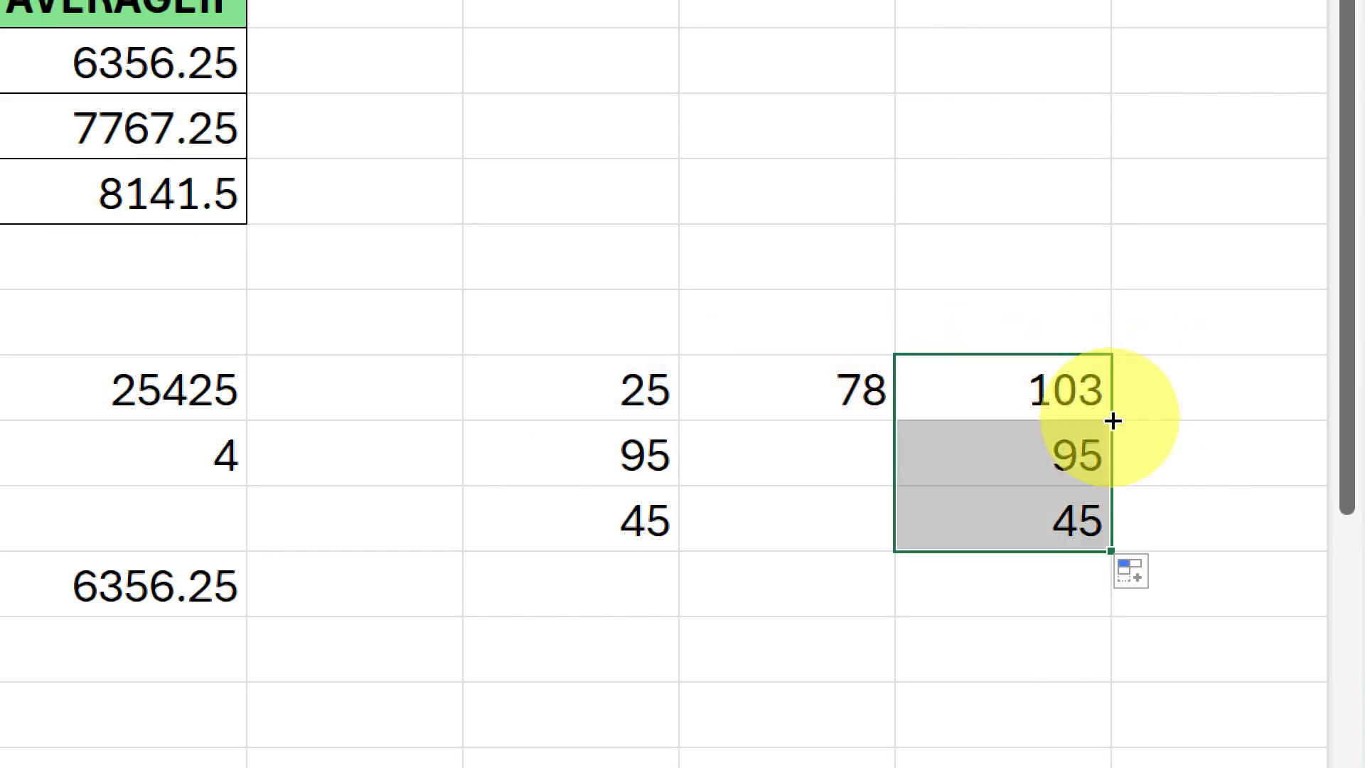
Inspect cells K8 and K9 and check which cells the K8 formula refers to.
{"action": "left_click", "coordinate": [1038, 474]}
{"action": "left_click", "coordinate": [1031, 514]}
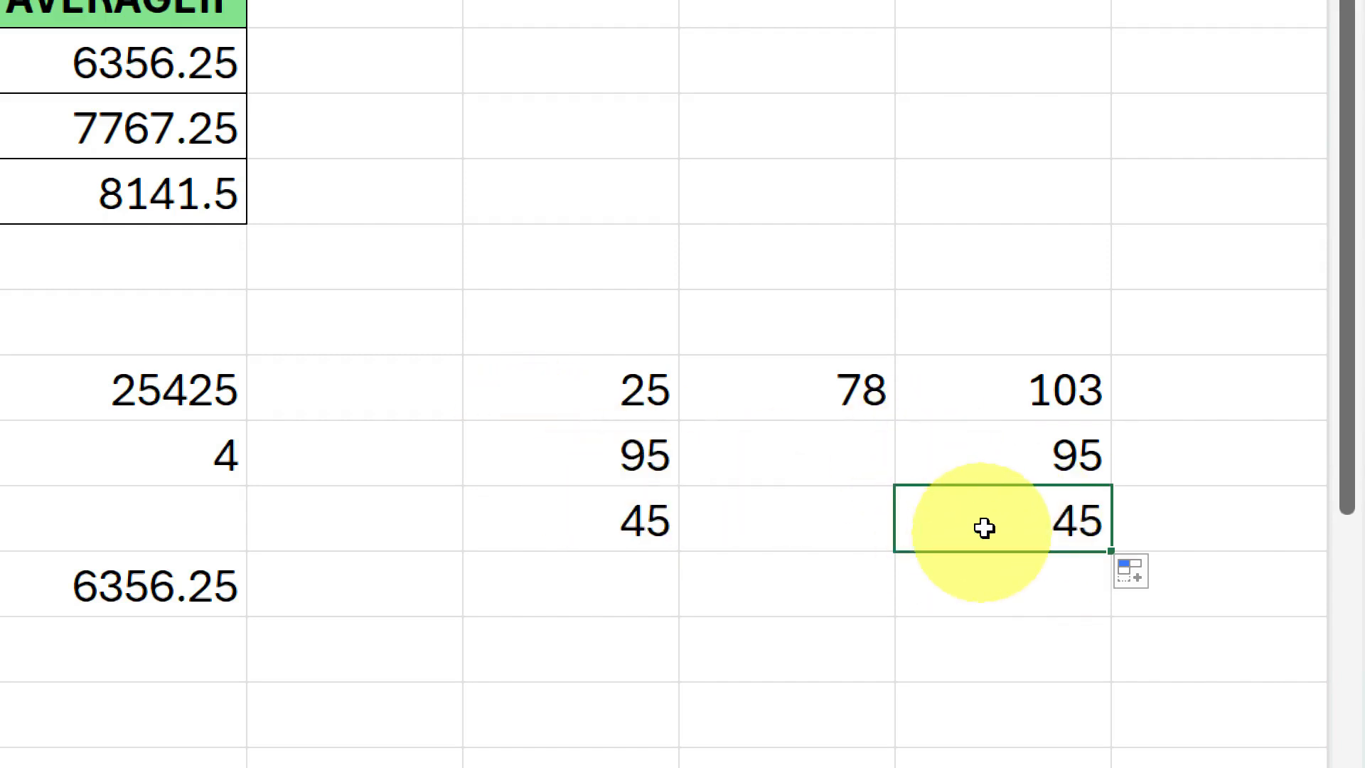
{"action": "double_click", "coordinate": [945, 459]}
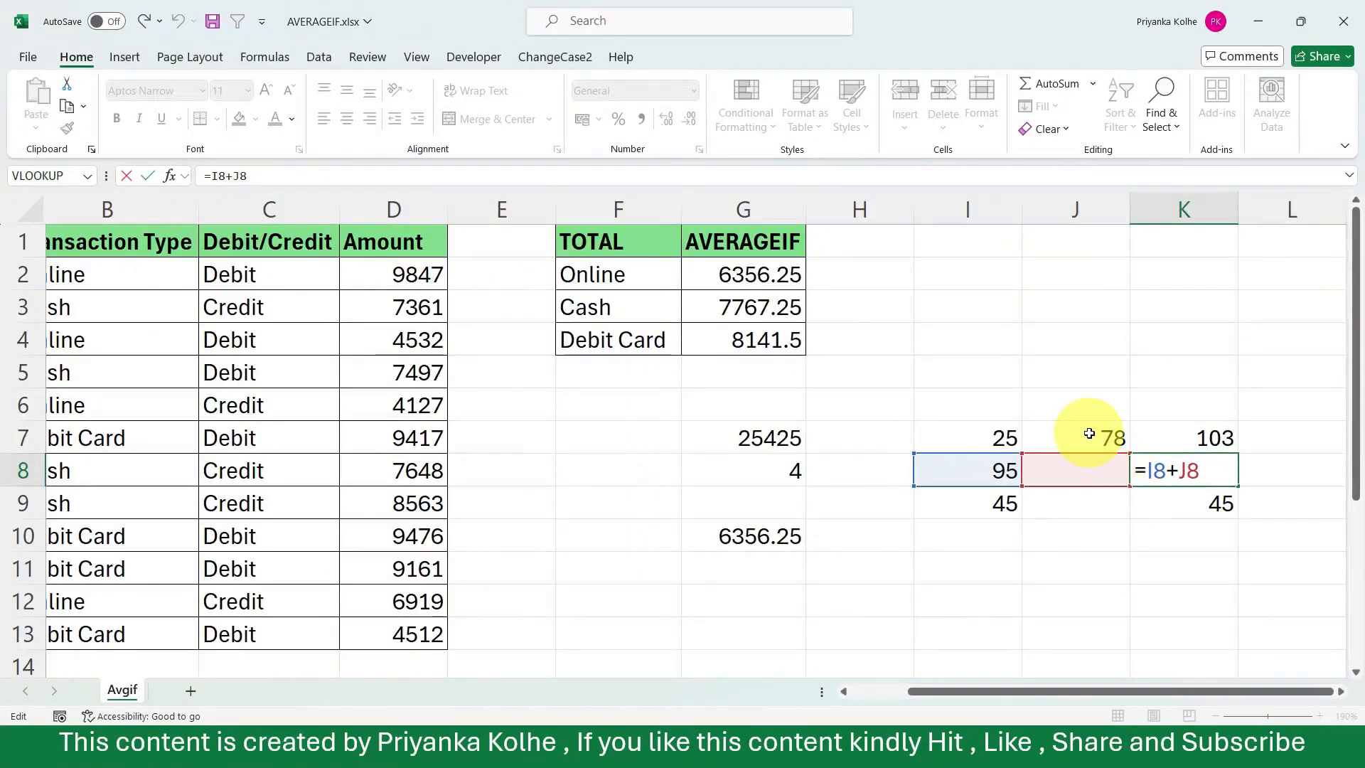
{"action": "key", "text": "Return"}
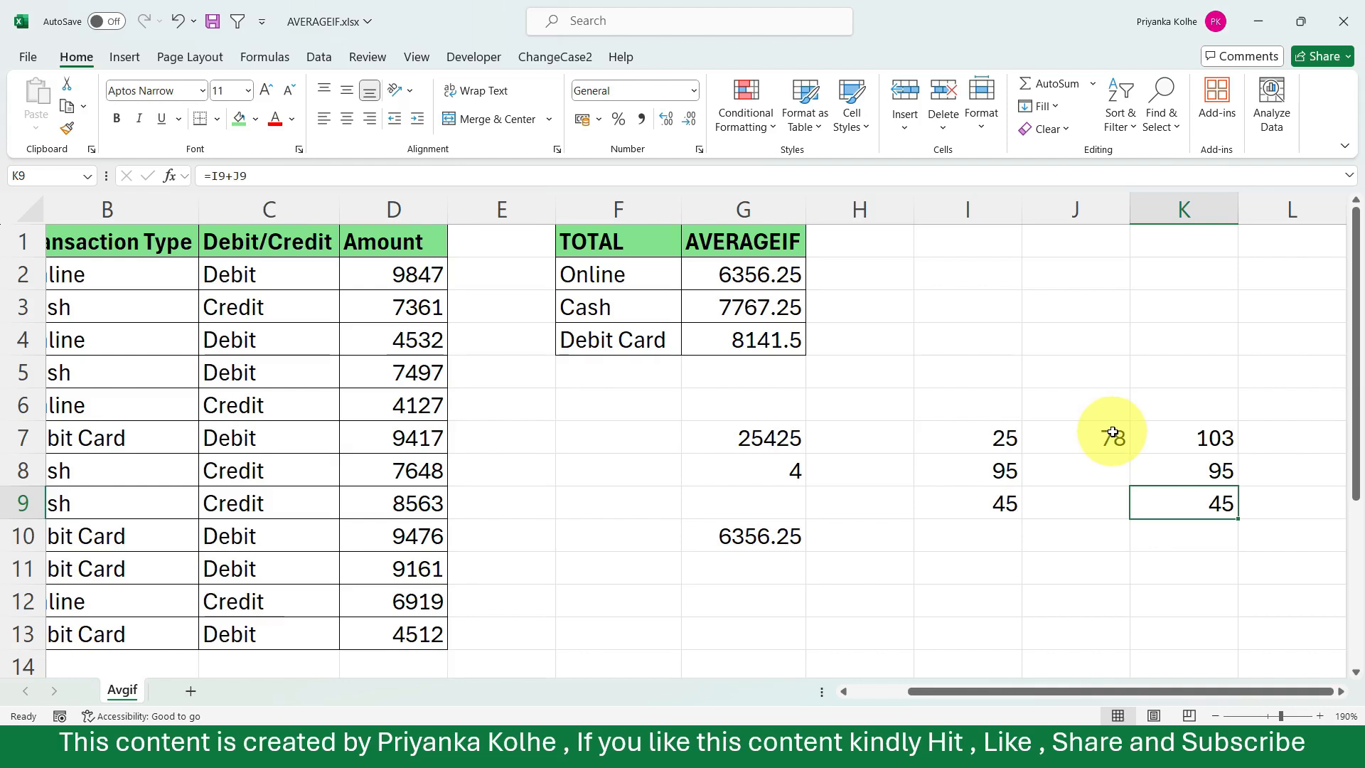
Make the J7 reference absolute in the K7 addition formula, giving =I7+$J$7, and fill it down through K9.
{"action": "double_click", "coordinate": [1200, 445]}
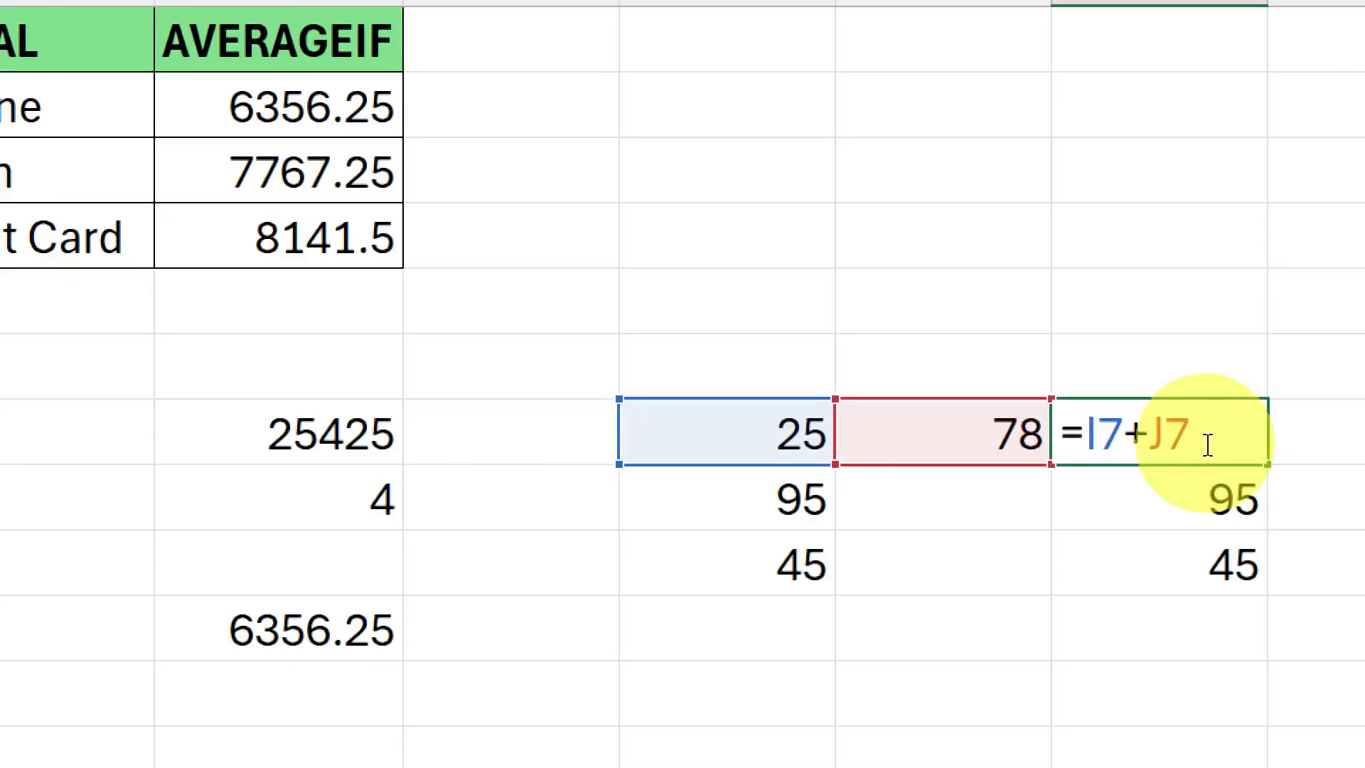
{"action": "left_click_drag", "start_coordinate": [1207, 445], "coordinate": [1158, 438]}
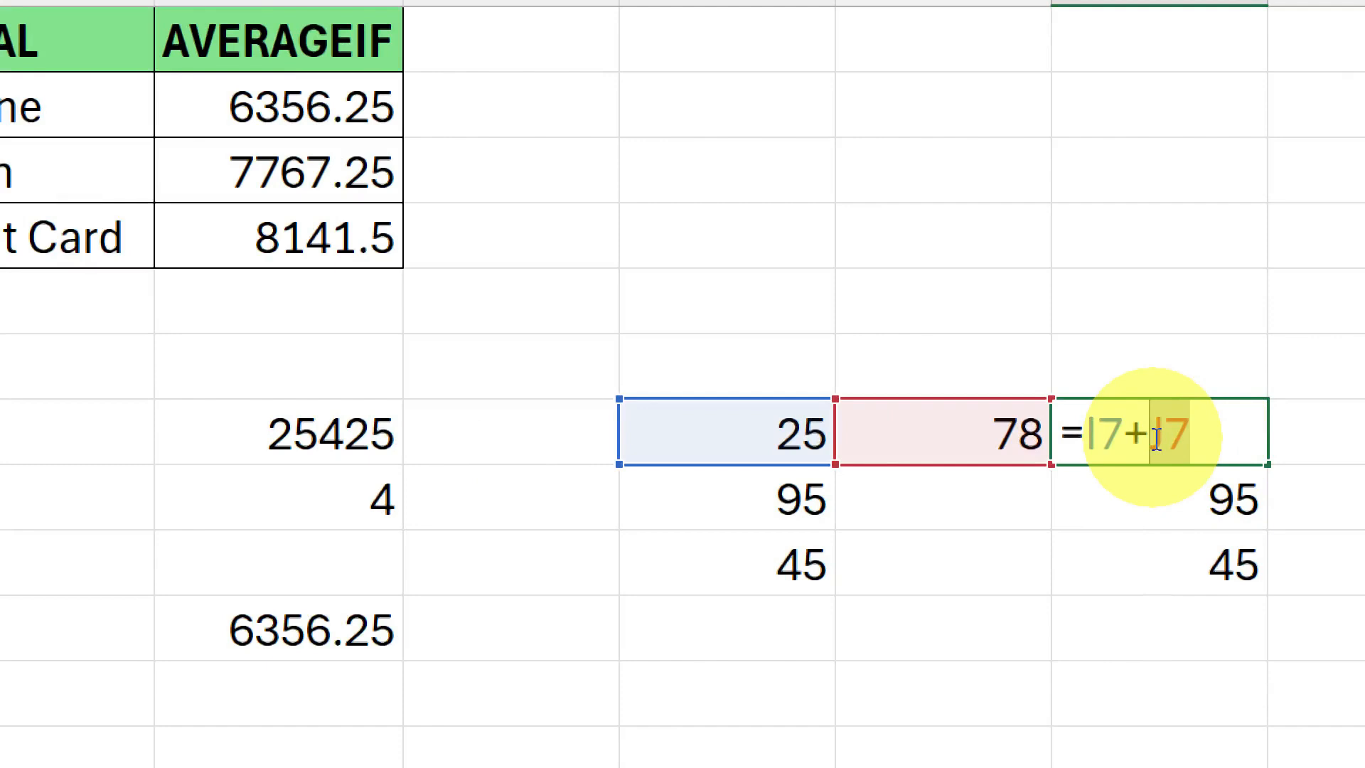
{"action": "key", "text": "F4"}
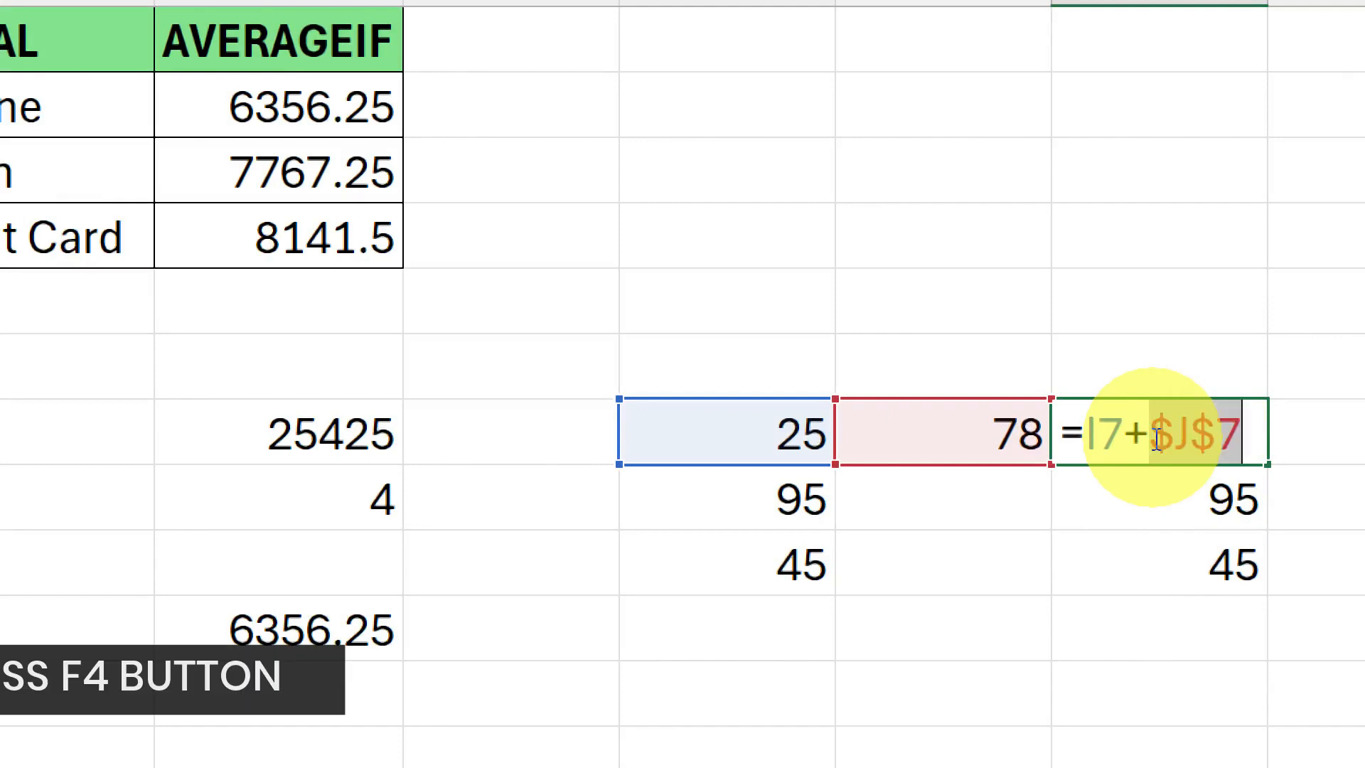
{"action": "key", "text": "Return"}
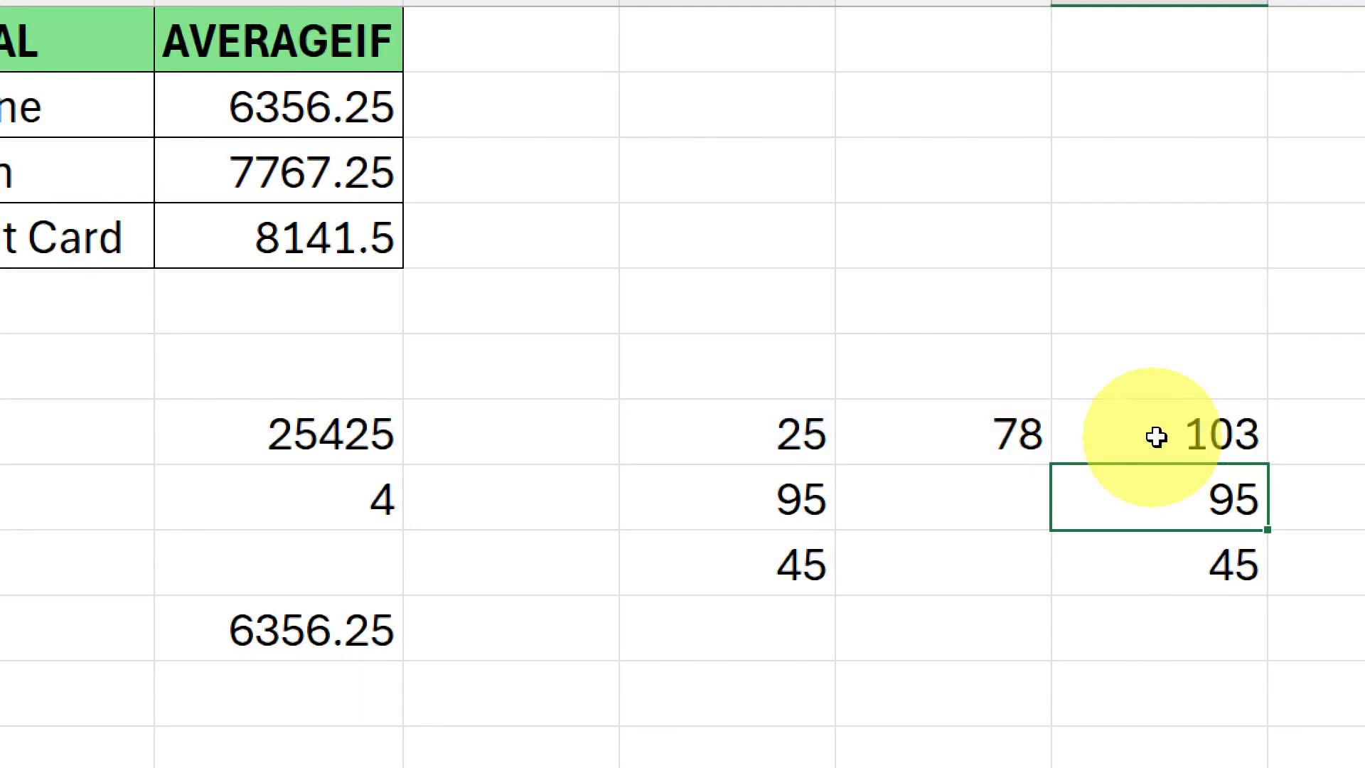
{"action": "left_click", "coordinate": [1211, 434]}
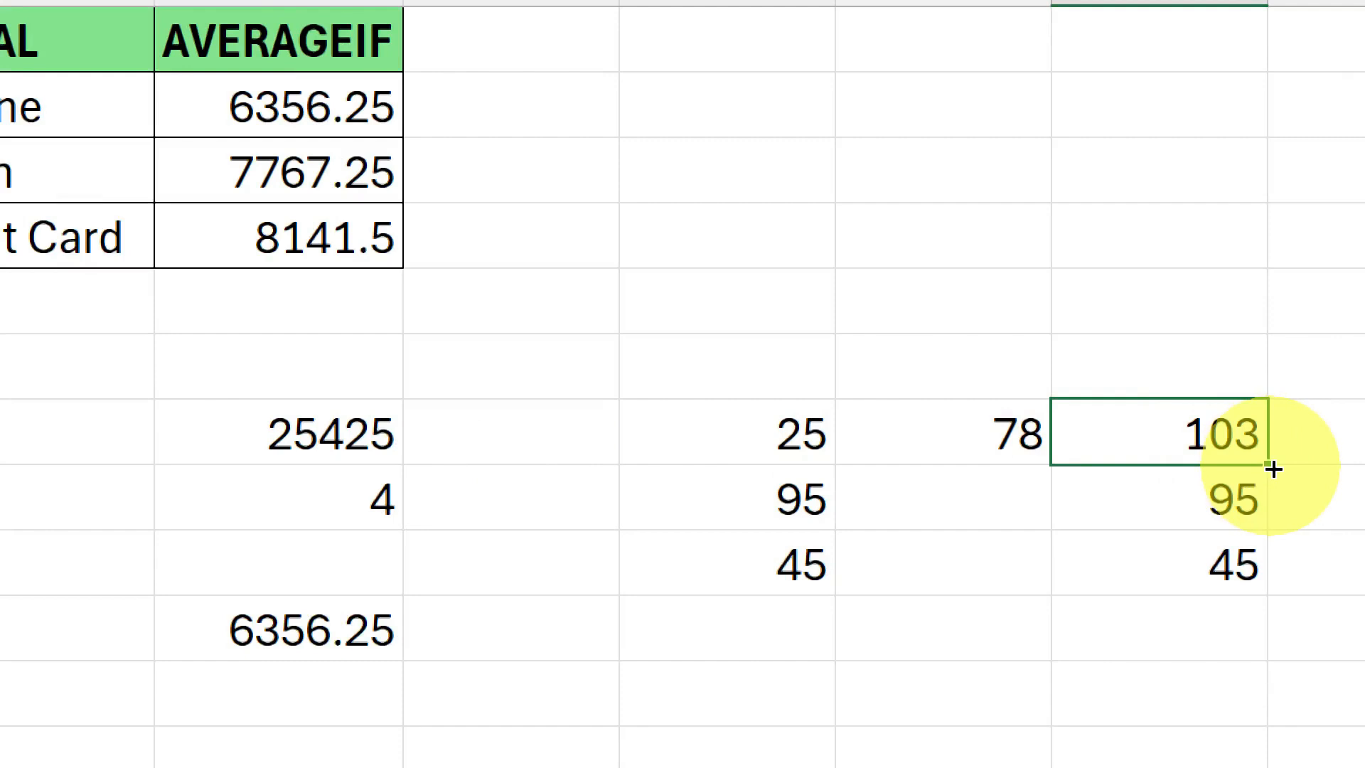
{"action": "double_click", "coordinate": [1272, 468]}
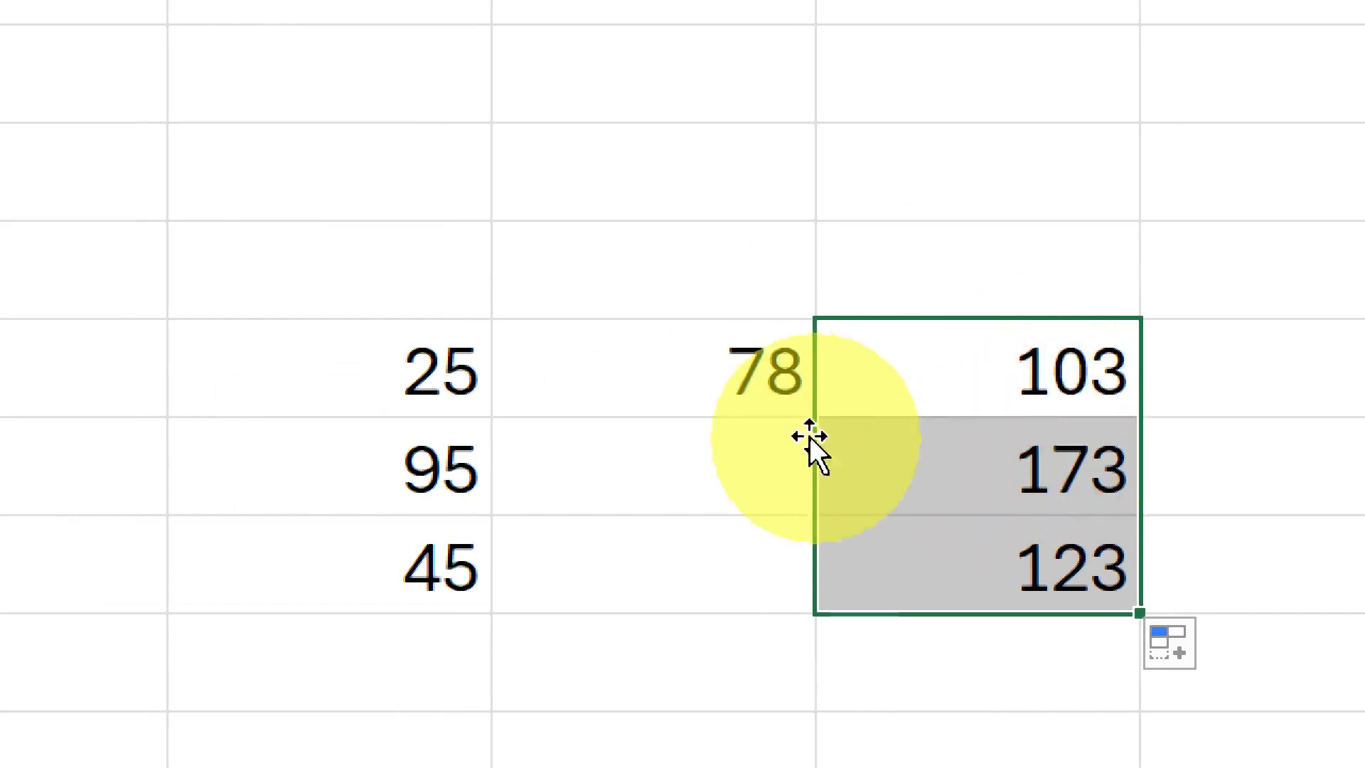
Change the number in J7 to 100 and open the K7 formula to review its absolute reference.
{"action": "left_click", "coordinate": [717, 366]}
{"action": "type", "text": "100"}
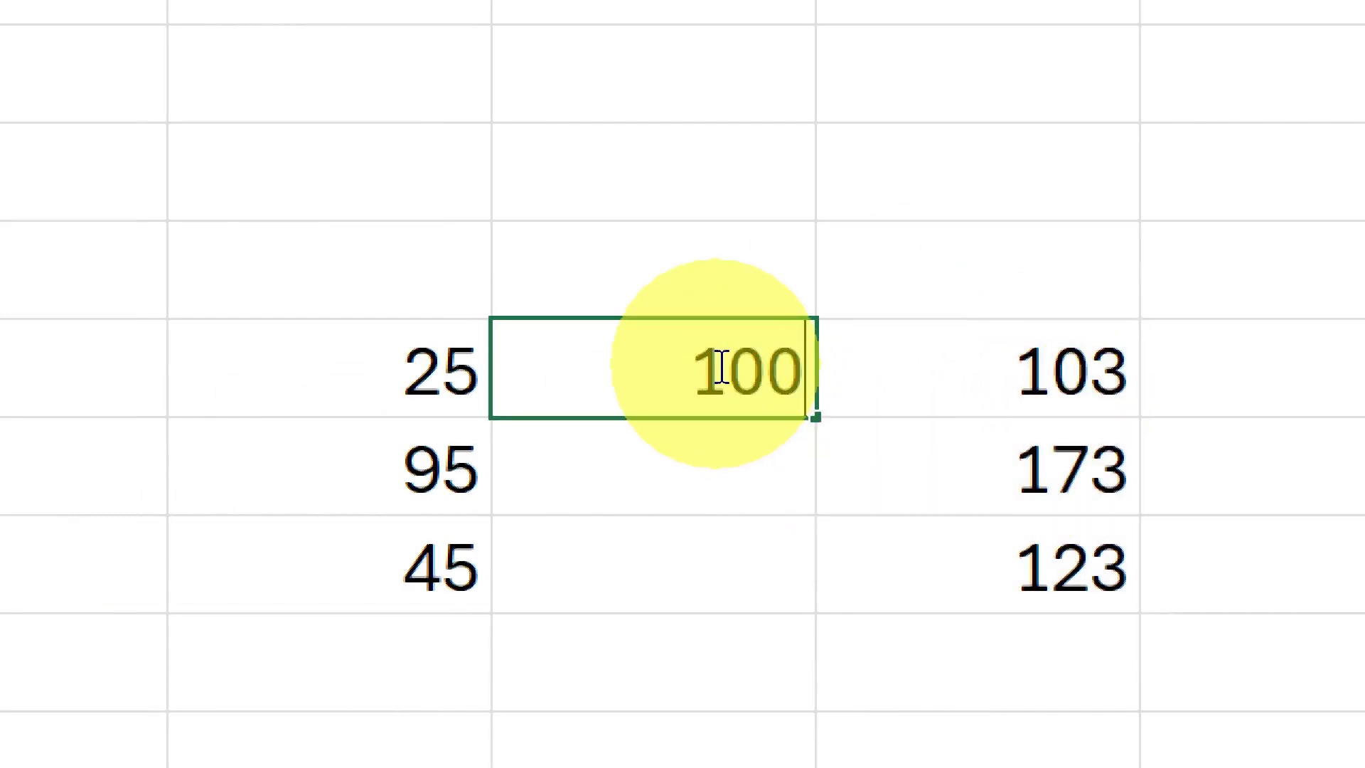
{"action": "left_click", "coordinate": [1036, 374]}
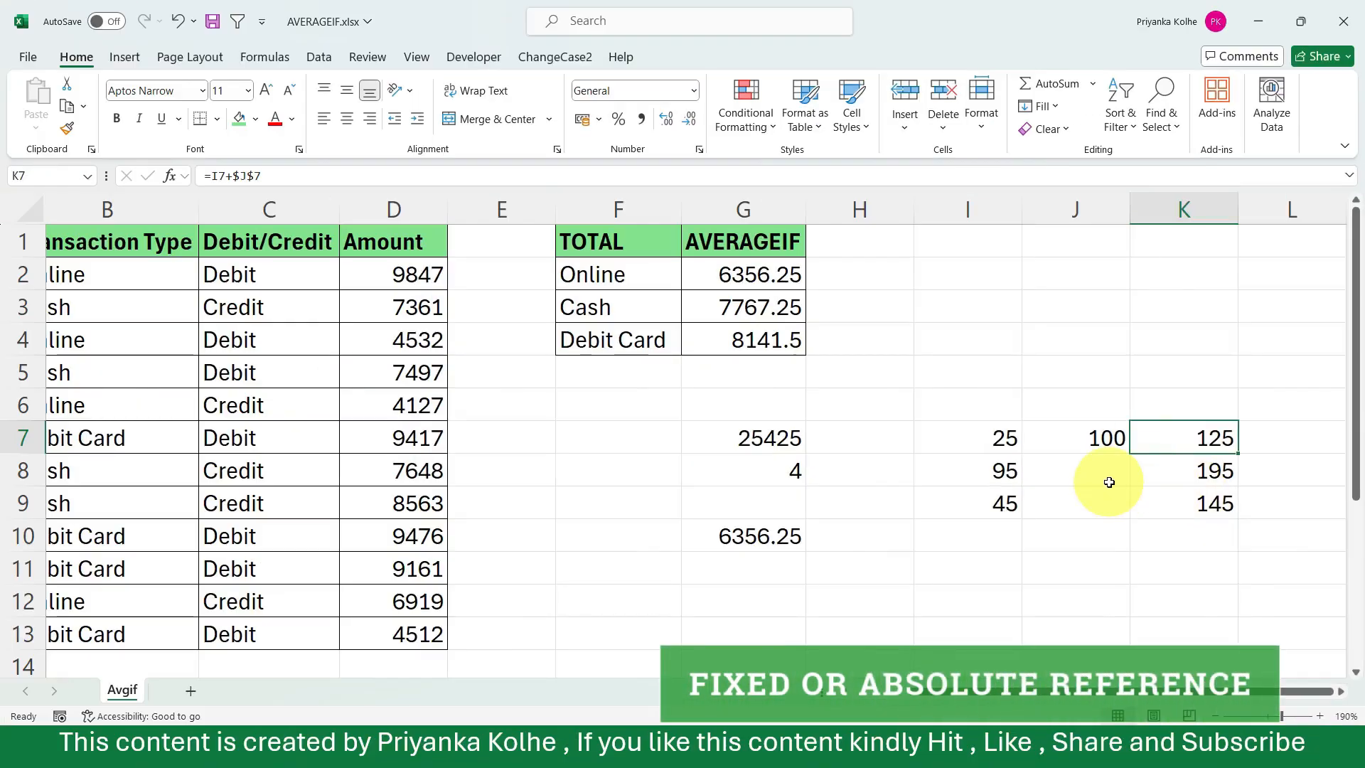
{"action": "double_click", "coordinate": [1193, 437]}
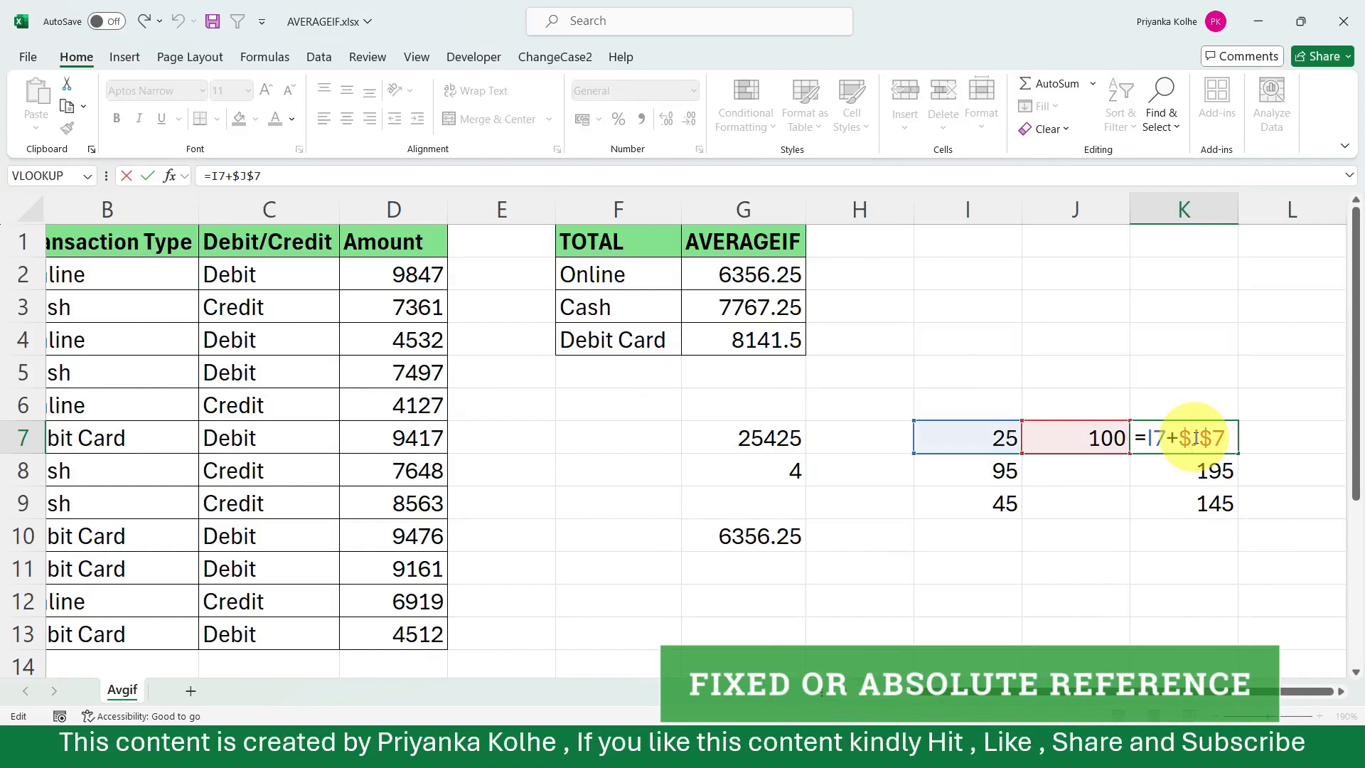